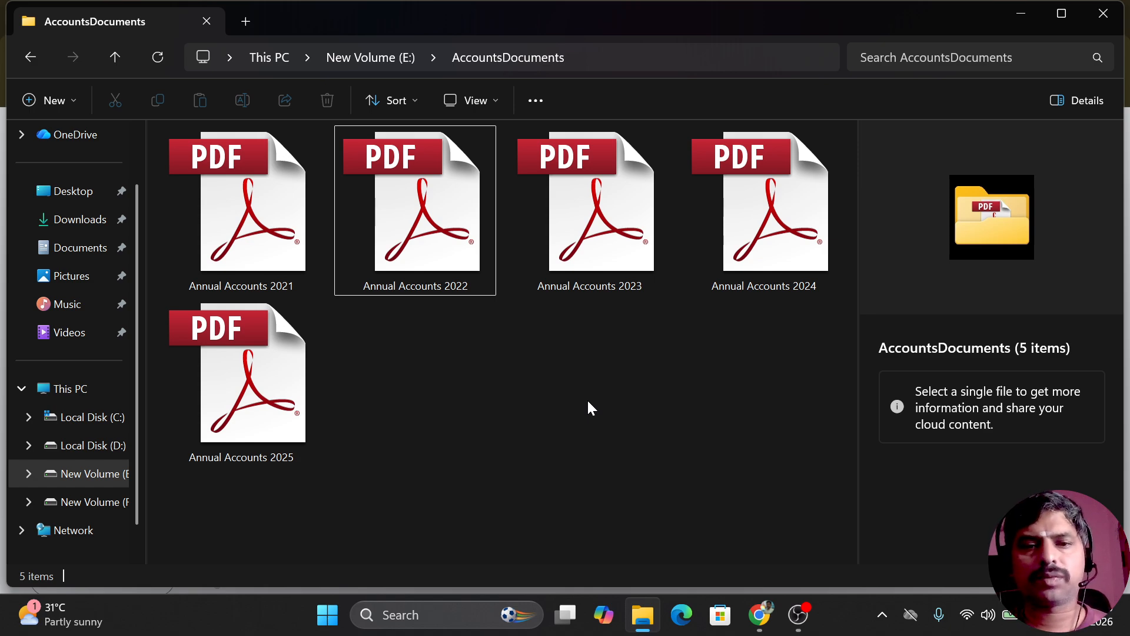
- Switch to Google Drive in Chrome and create a new folder named Accounts in My Drive
{"action": "left_click", "coordinate": [759, 615]}
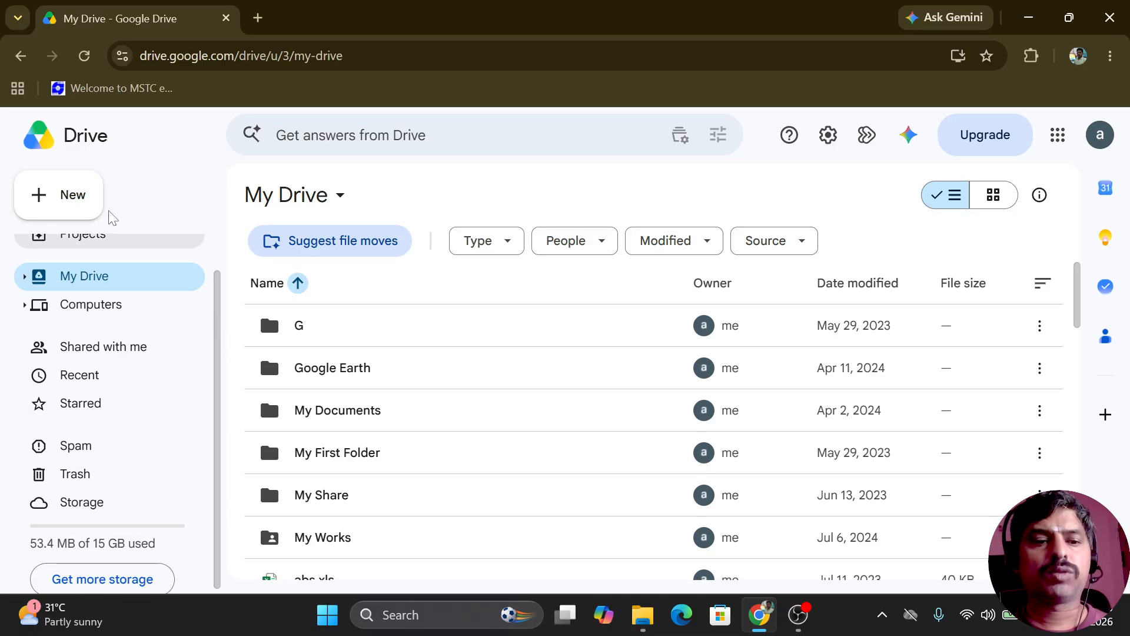
{"action": "left_click", "coordinate": [83, 193]}
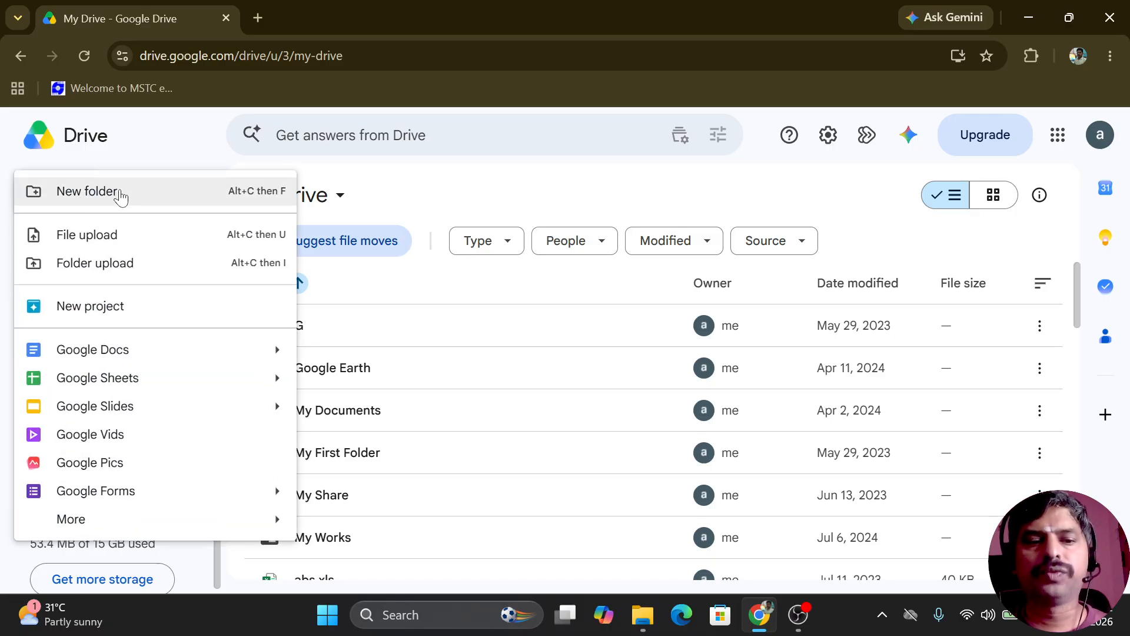
{"action": "left_click", "coordinate": [87, 192]}
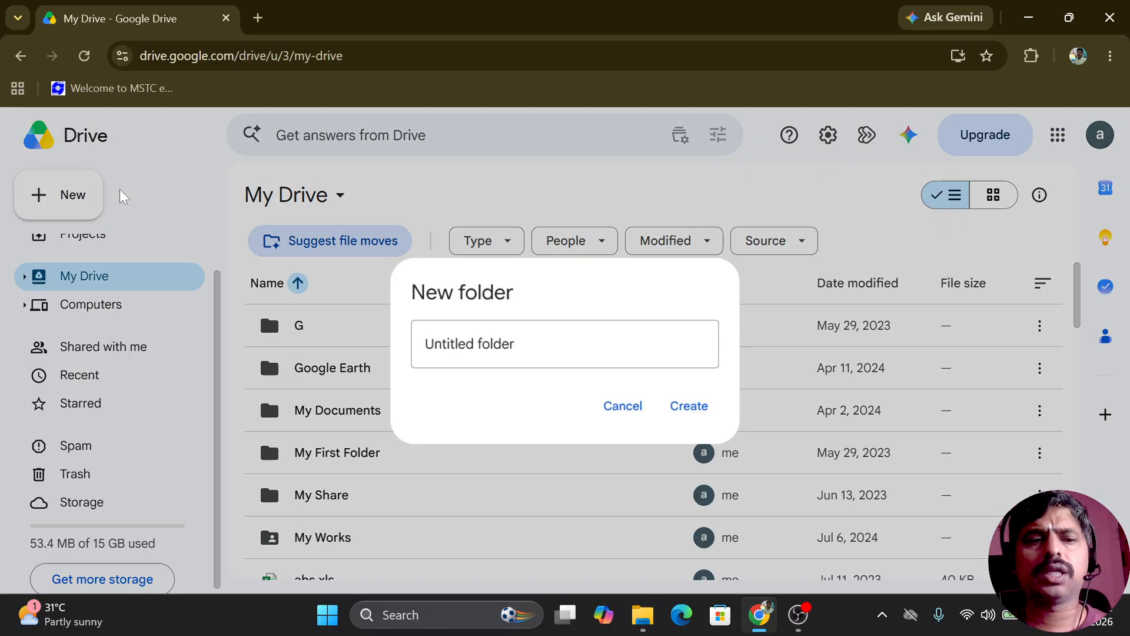
{"action": "key", "text": "Right"}
{"action": "key", "text": "BackSpace"}
{"action": "key", "text": "BackSpace"}
{"action": "key", "text": "BackSpace"}
{"action": "key", "text": "BackSpace"}
{"action": "key", "text": "BackSpace"}
{"action": "key", "text": "BackSpace"}
{"action": "key", "text": "BackSpace"}
{"action": "key", "text": "BackSpace"}
{"action": "key", "text": "BackSpace"}
{"action": "key", "text": "BackSpace"}
{"action": "key", "text": "BackSpace"}
{"action": "key", "text": "BackSpace"}
{"action": "key", "text": "BackSpace"}
{"action": "key", "text": "BackSpace"}
{"action": "key", "text": "BackSpace"}
{"action": "type", "text": "Accounts"}
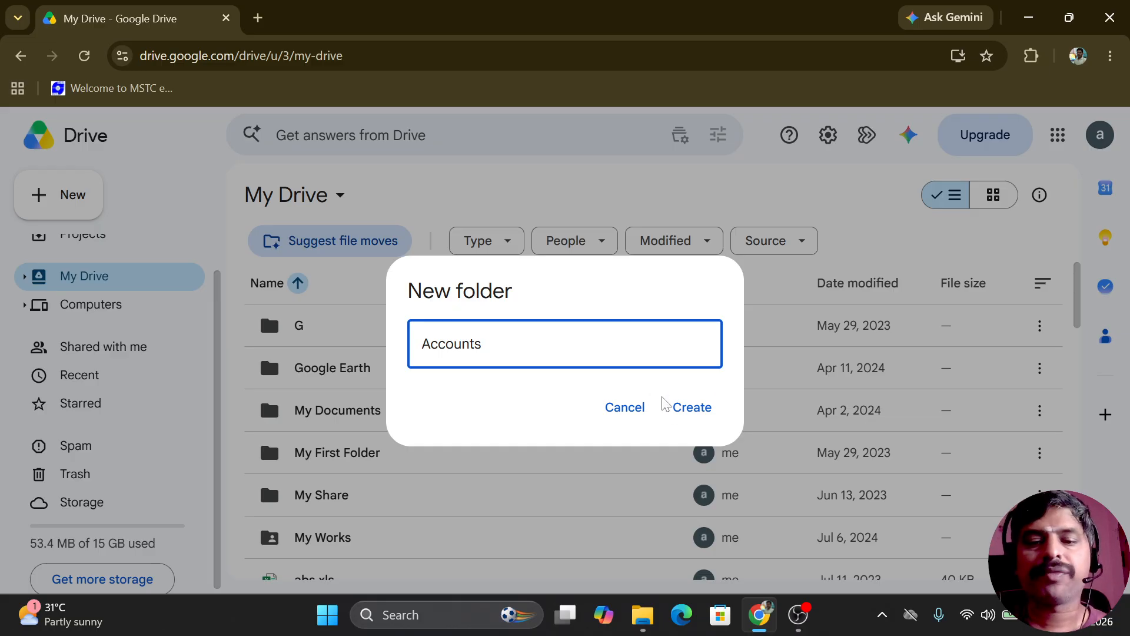
{"action": "left_click", "coordinate": [695, 412]}
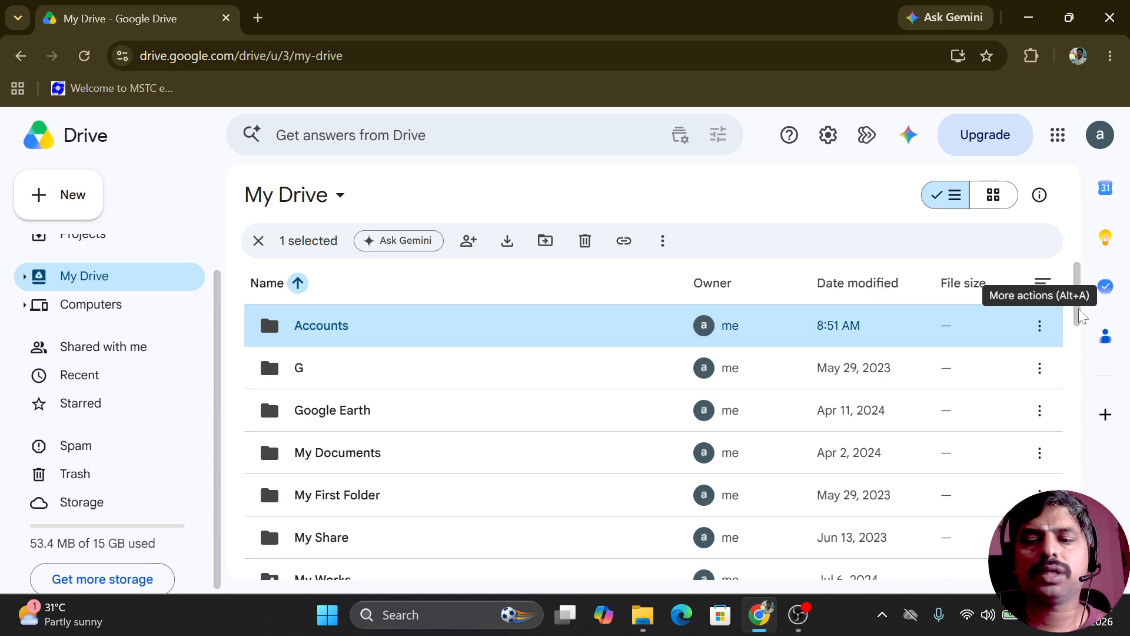
- Open the Accounts folder and upload the file Annual Accounts 2021 from the AccountsDocuments folder
{"action": "double_click", "coordinate": [337, 319]}
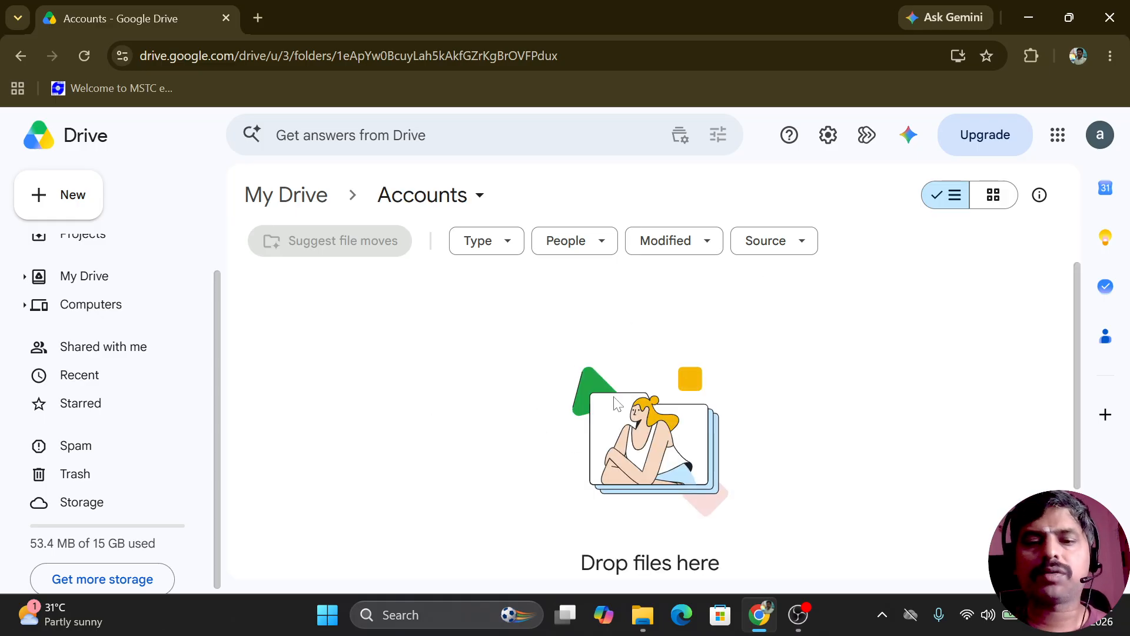
{"action": "right_click", "coordinate": [614, 402]}
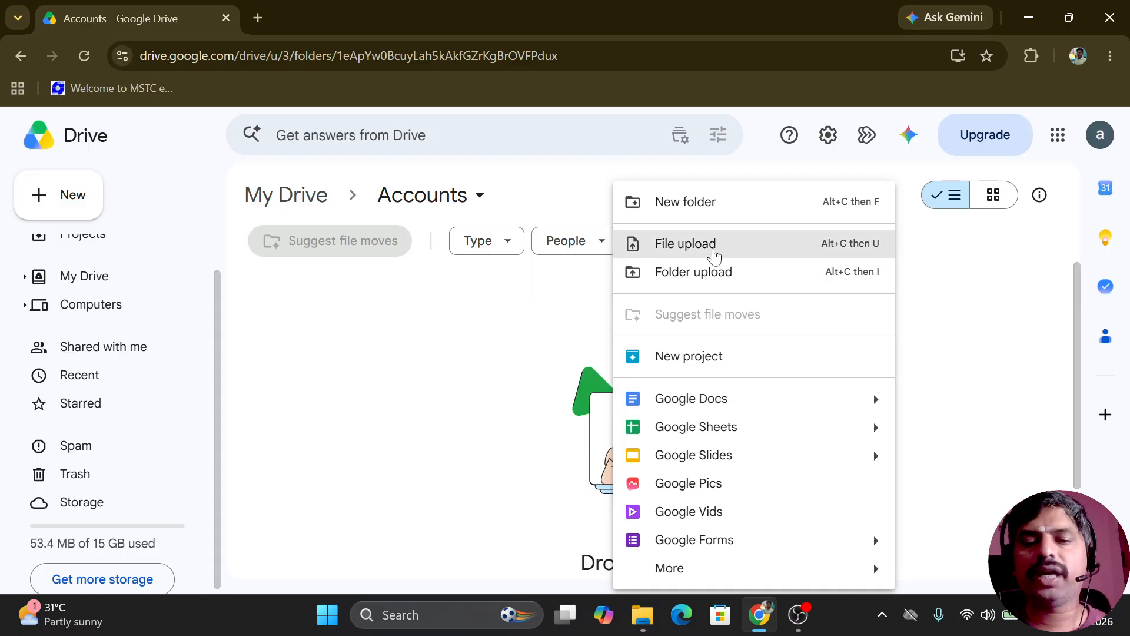
{"action": "left_click", "coordinate": [714, 255]}
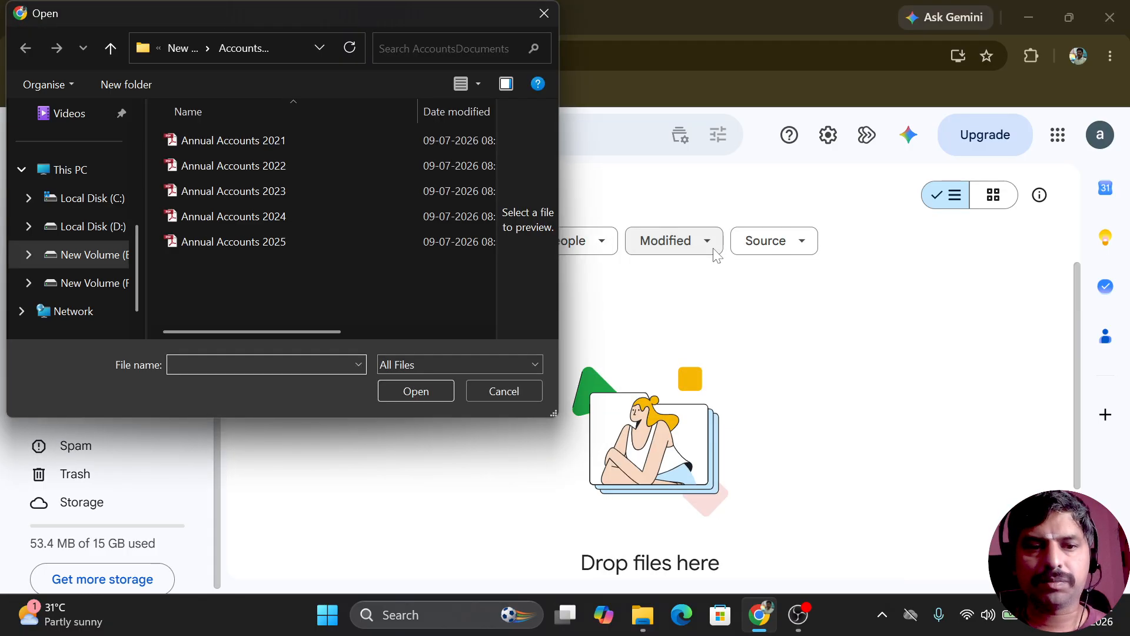
{"action": "left_click", "coordinate": [280, 144]}
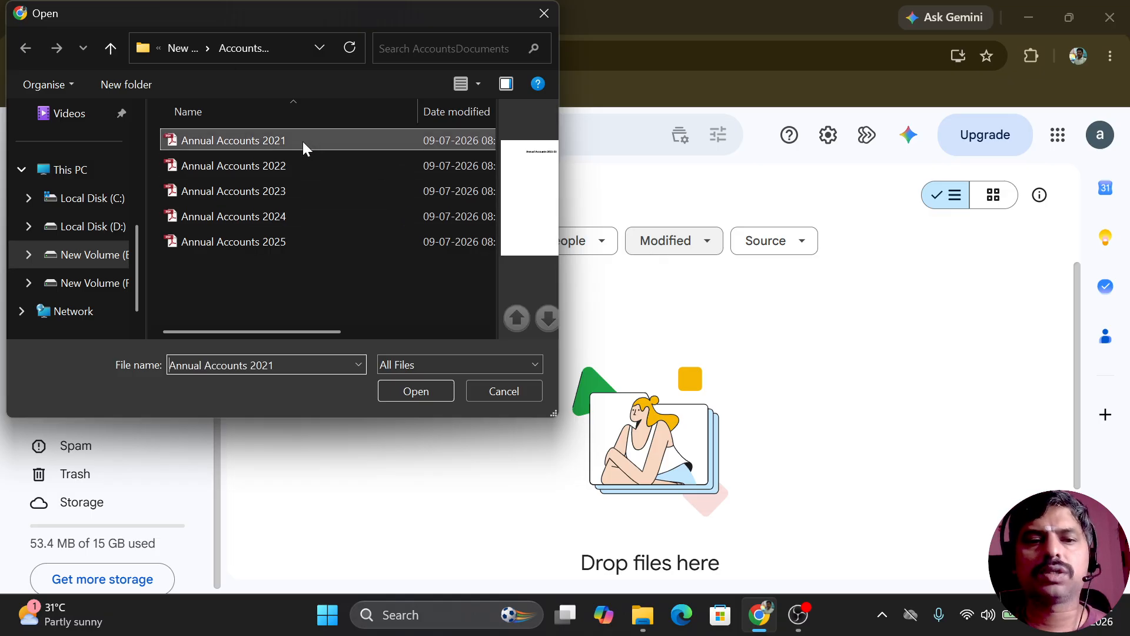
{"action": "left_click", "coordinate": [413, 391]}
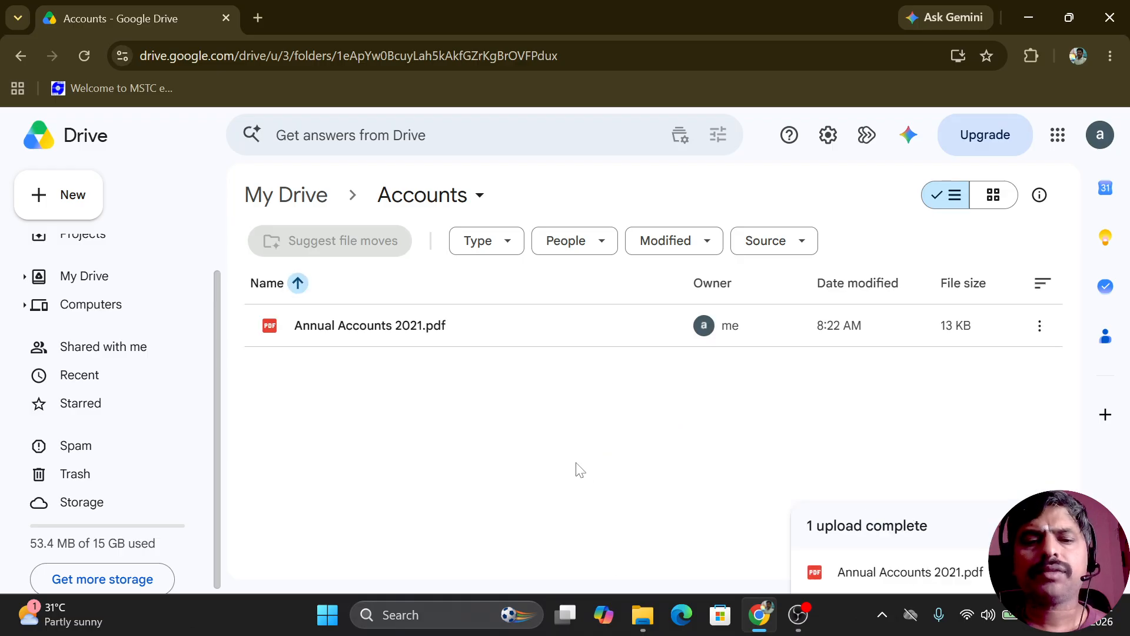
- Upload the file Annual Accounts 2022 to the Accounts folder
{"action": "right_click", "coordinate": [510, 447]}
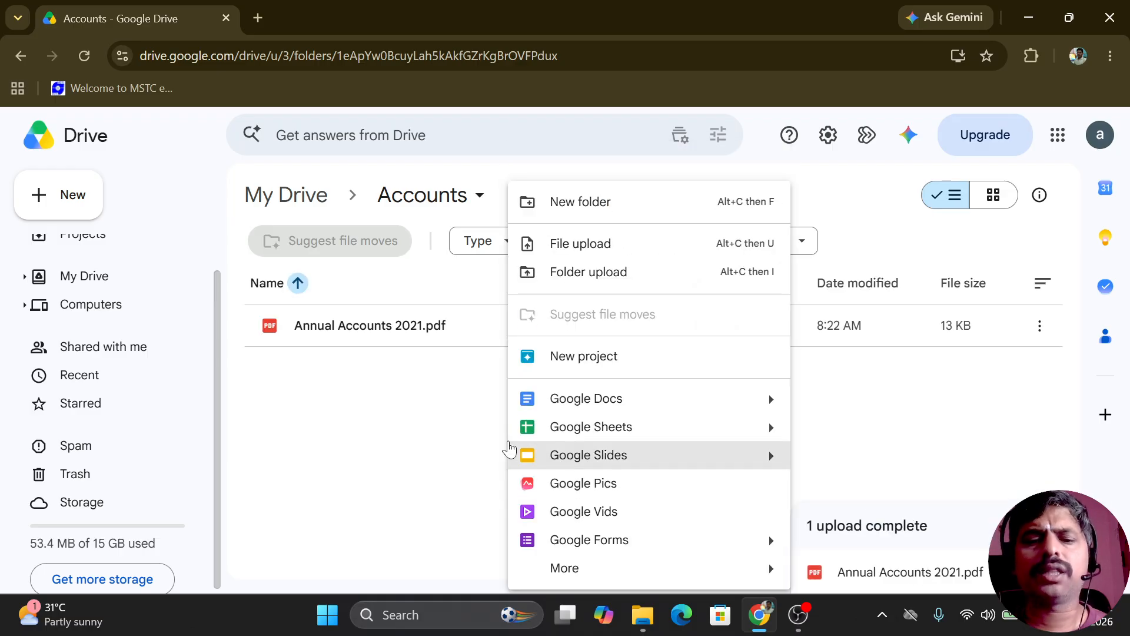
{"action": "right_click", "coordinate": [413, 448]}
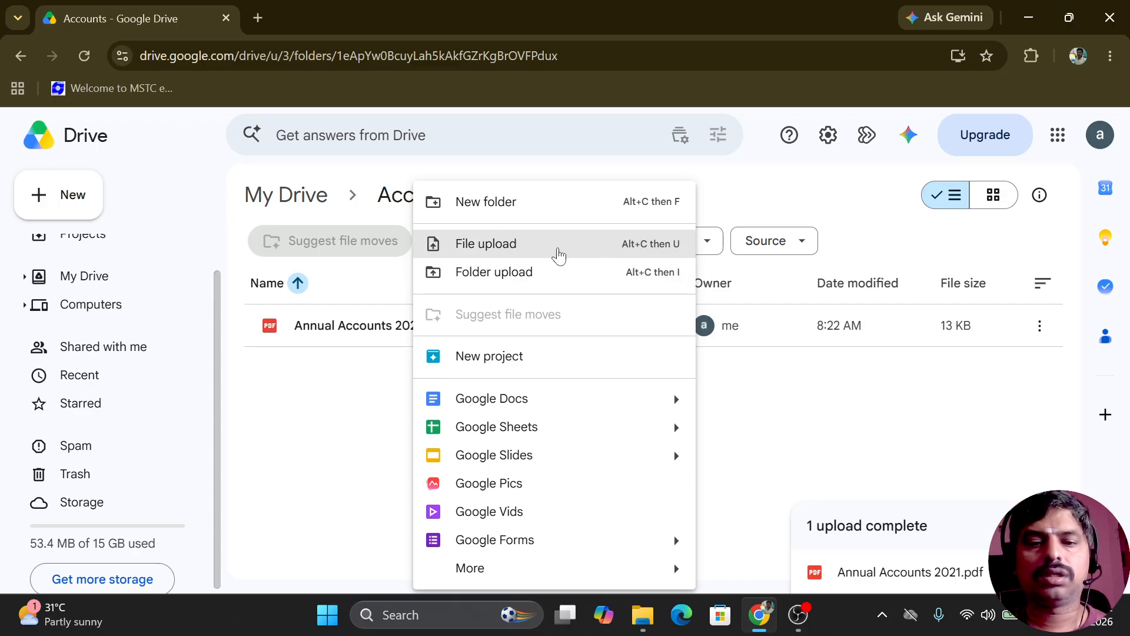
{"action": "left_click", "coordinate": [560, 257]}
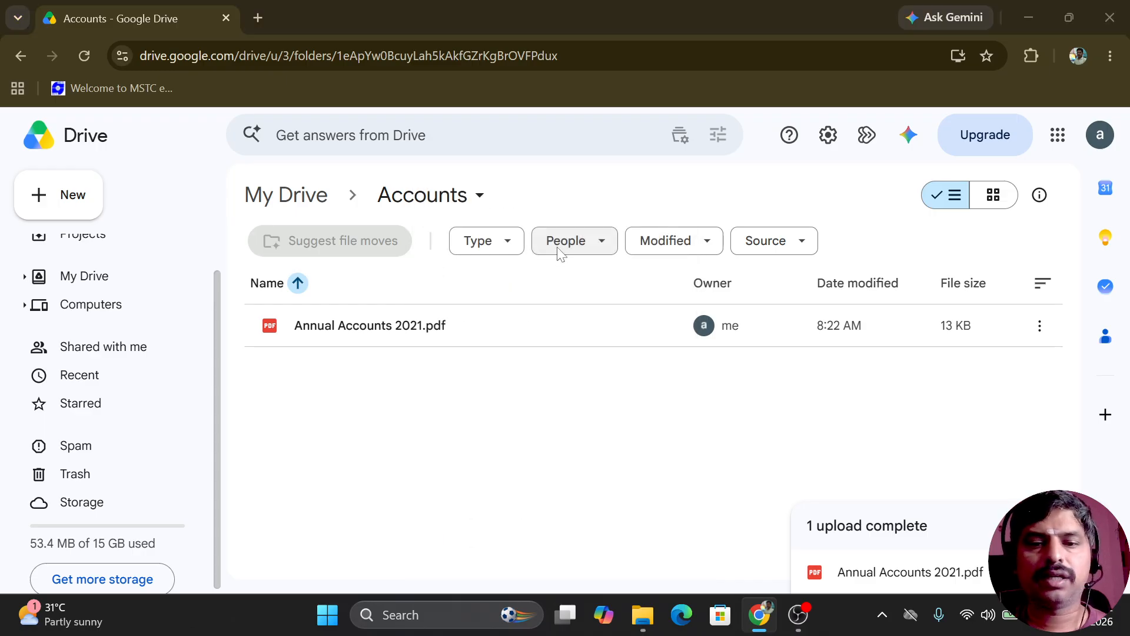
{"action": "left_click", "coordinate": [283, 165]}
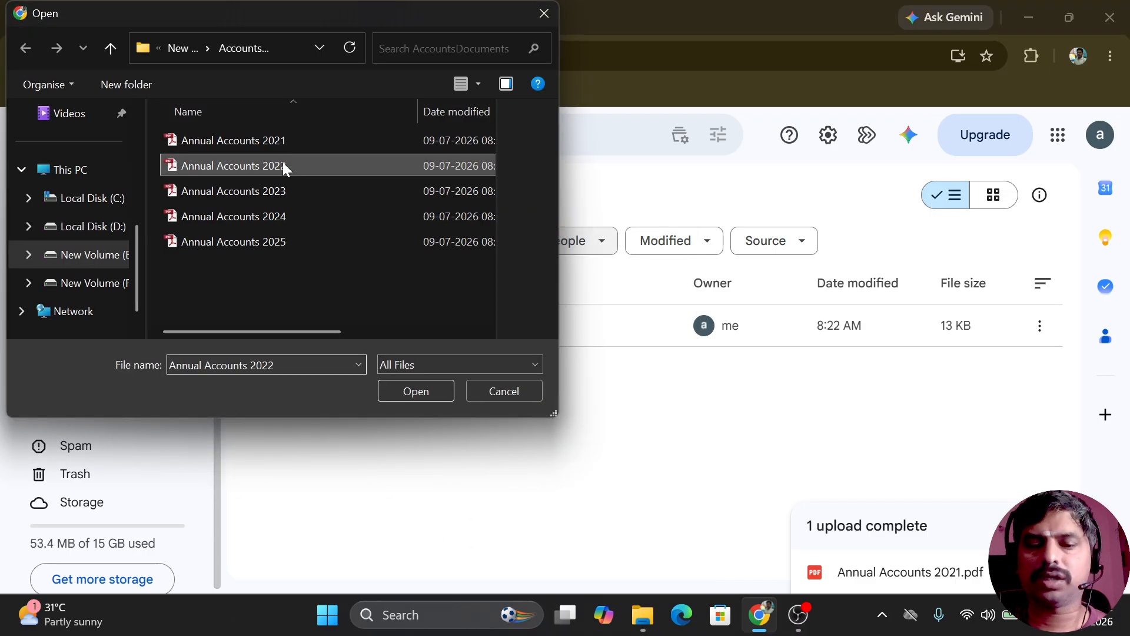
{"action": "double_click", "coordinate": [282, 166]}
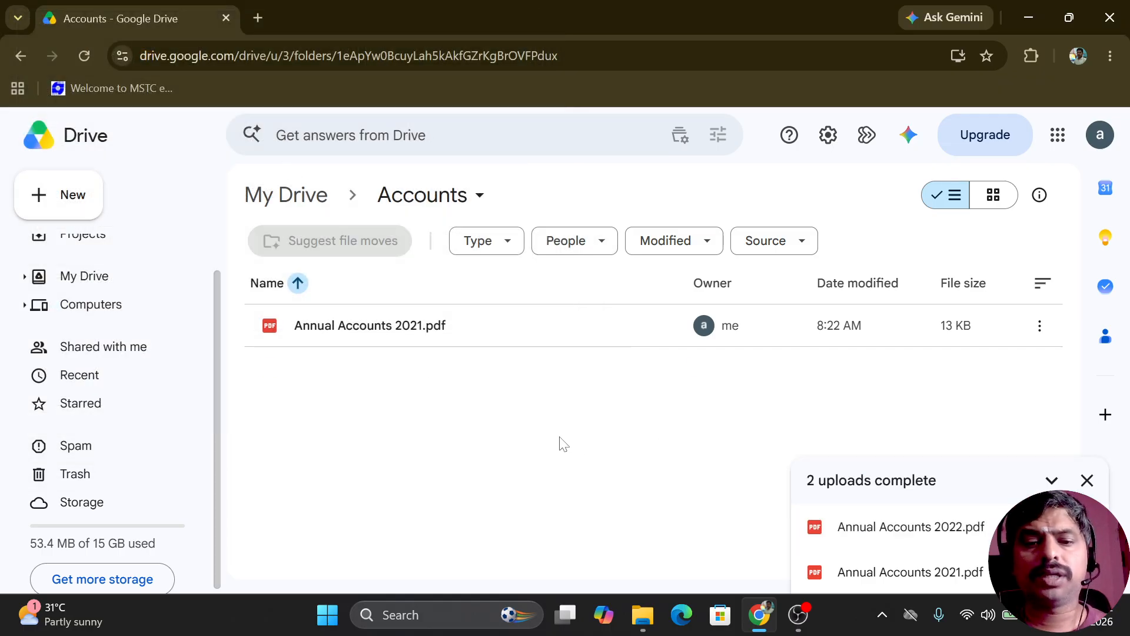
- Upload Annual Accounts 2023, 2024 and 2025 together to the Accounts folder and dismiss the upload notice
{"action": "right_click", "coordinate": [542, 443]}
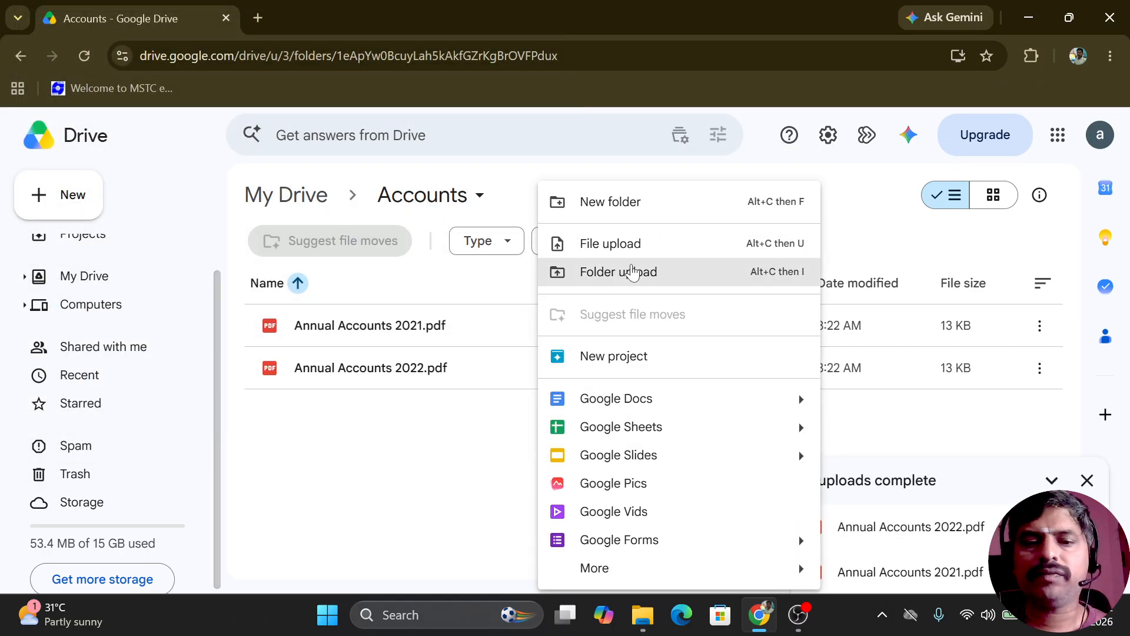
{"action": "left_click", "coordinate": [638, 253]}
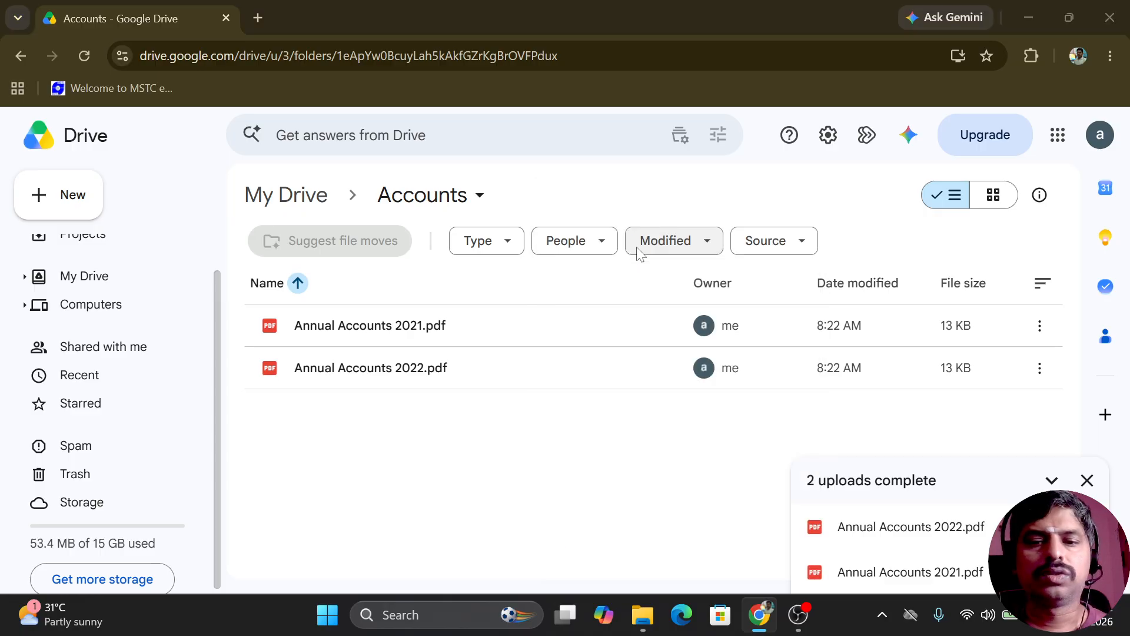
{"action": "left_click", "coordinate": [289, 189]}
{"action": "key", "text": "shift+Down"}
{"action": "key", "text": "shift+Down"}
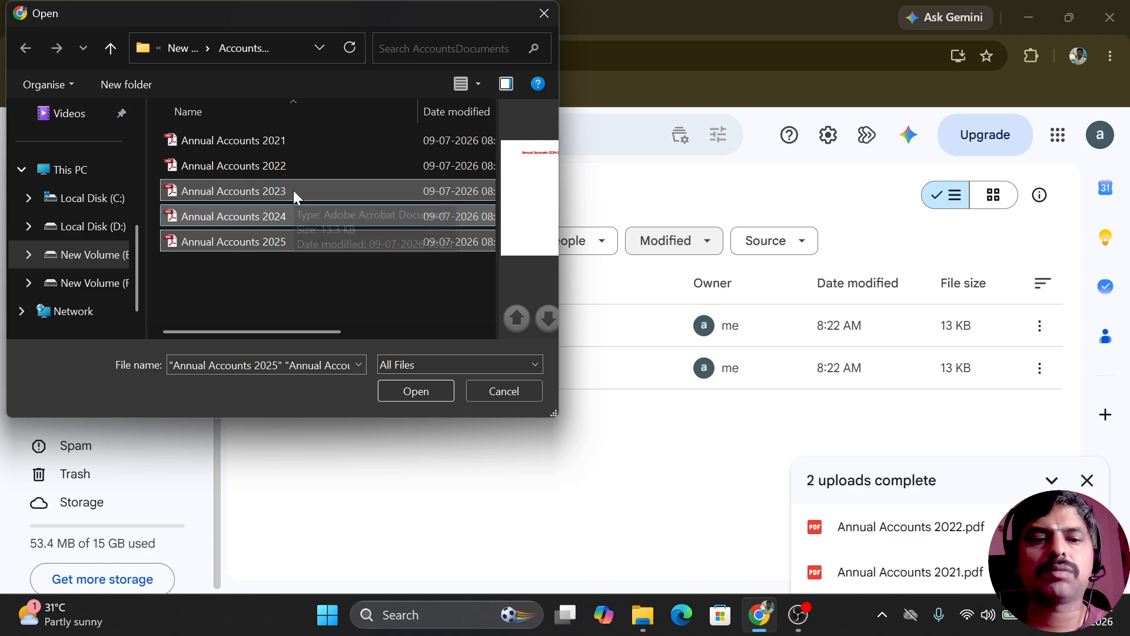
{"action": "key", "text": "Up"}
{"action": "key", "text": "Up"}
{"action": "key", "text": "shift+Down"}
{"action": "key", "text": "shift+Down"}
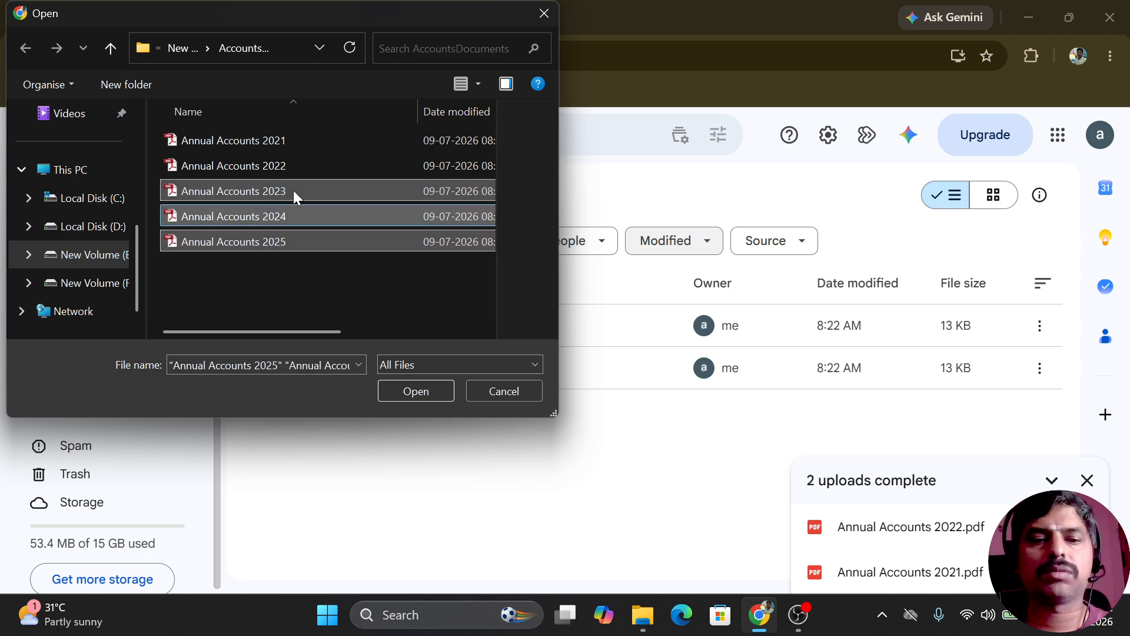
{"action": "left_click", "coordinate": [417, 396]}
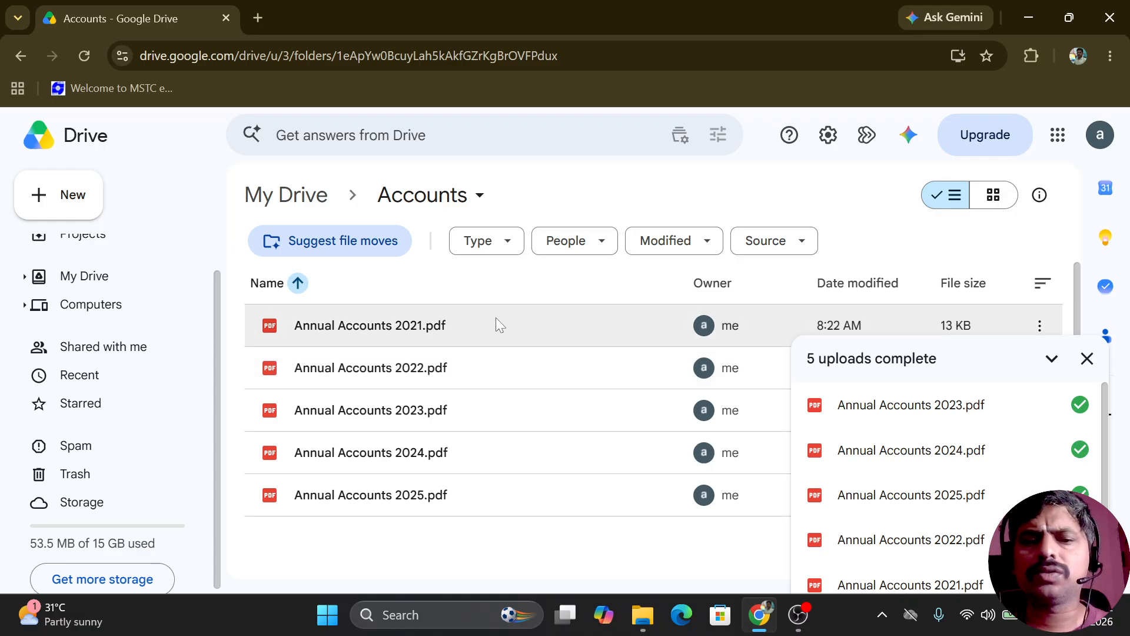
{"action": "left_click", "coordinate": [1087, 358]}
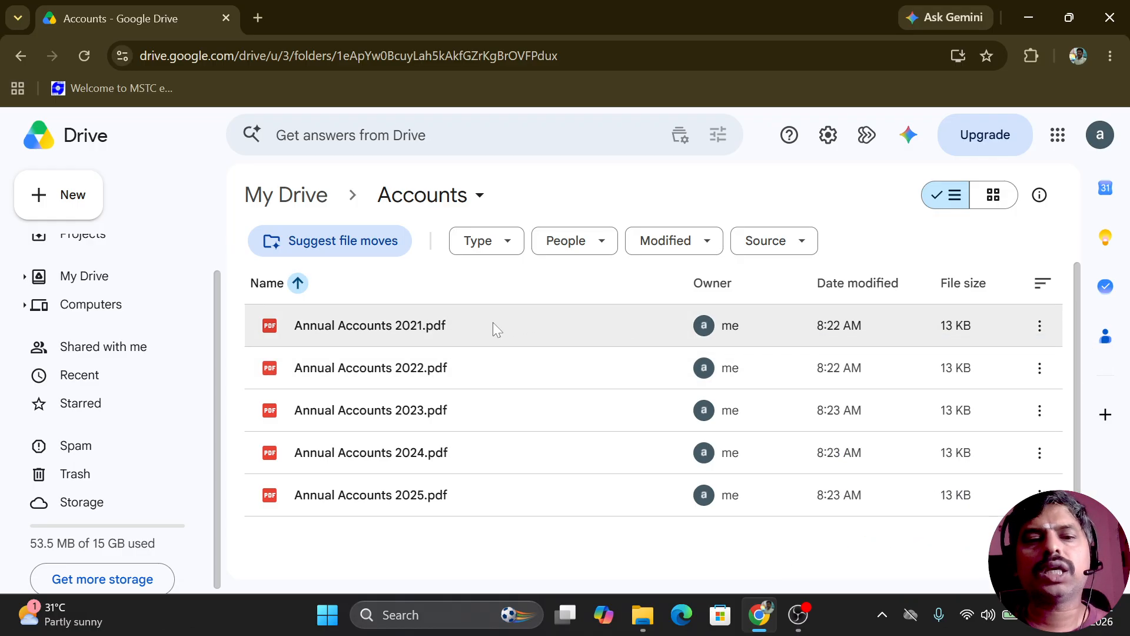
- Preview Annual Accounts 2021.pdf and open its sharing settings
{"action": "left_click", "coordinate": [450, 325]}
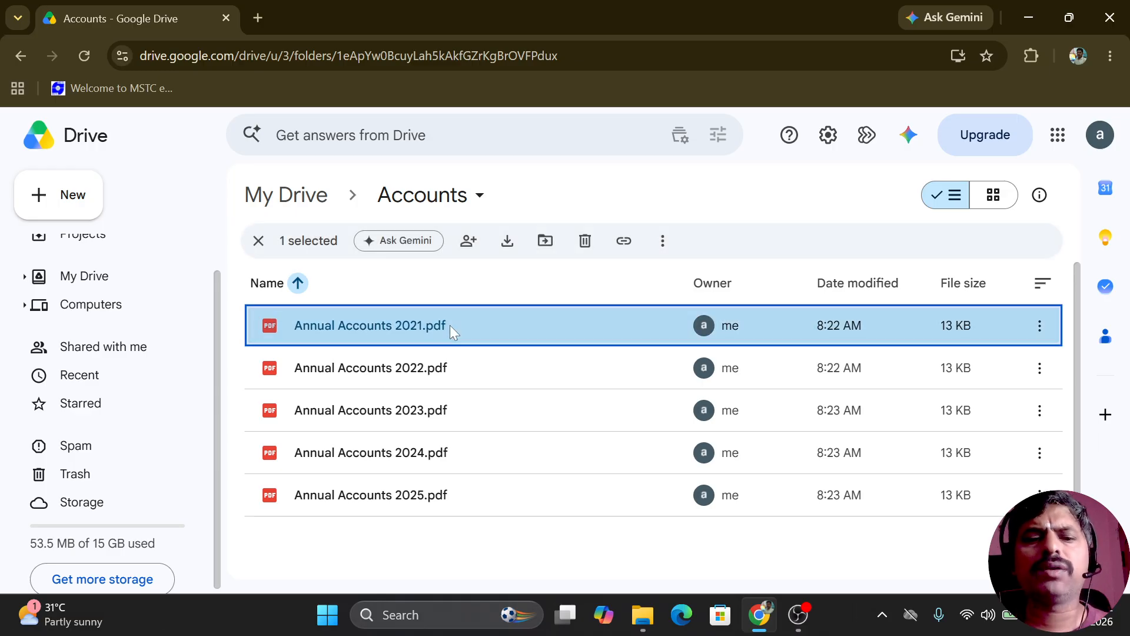
{"action": "double_click", "coordinate": [450, 325]}
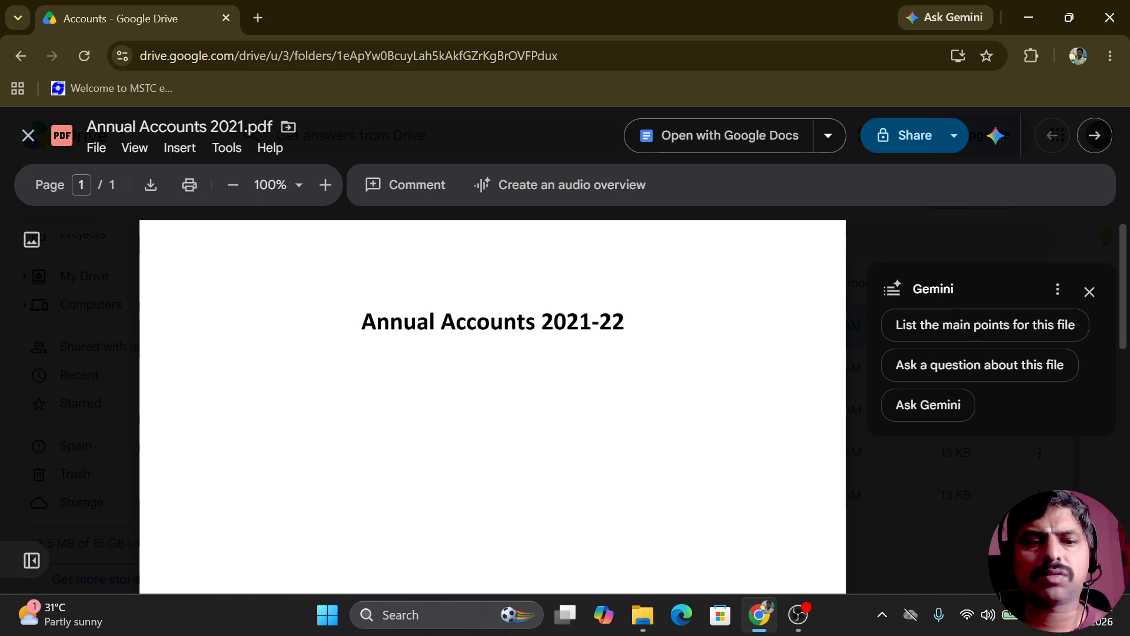
{"action": "left_click", "coordinate": [31, 137]}
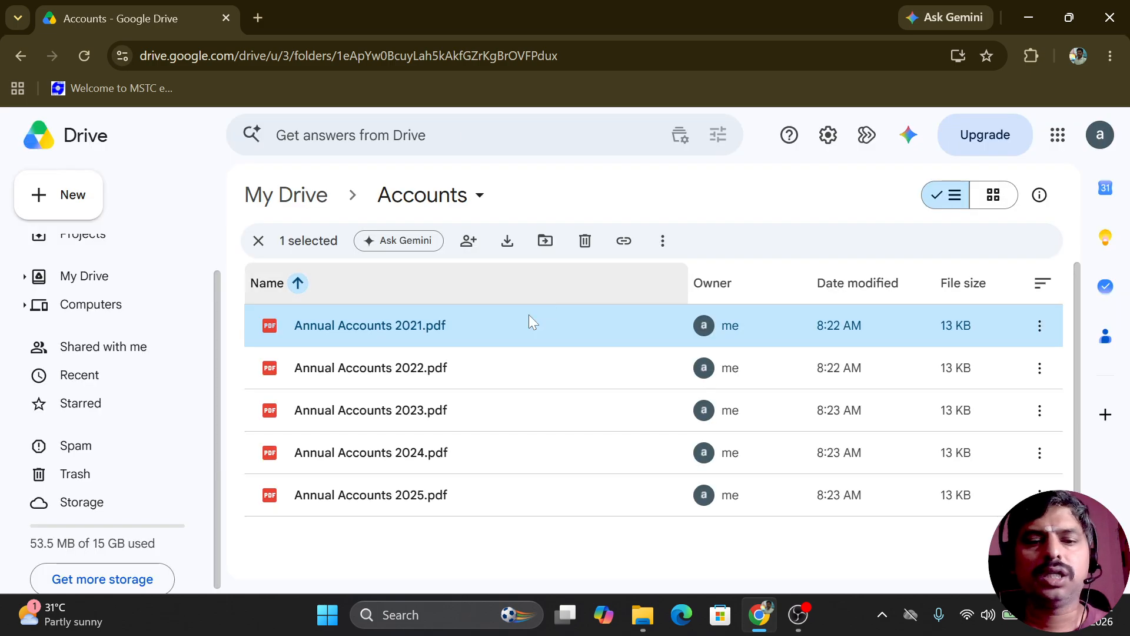
{"action": "double_click", "coordinate": [414, 324]}
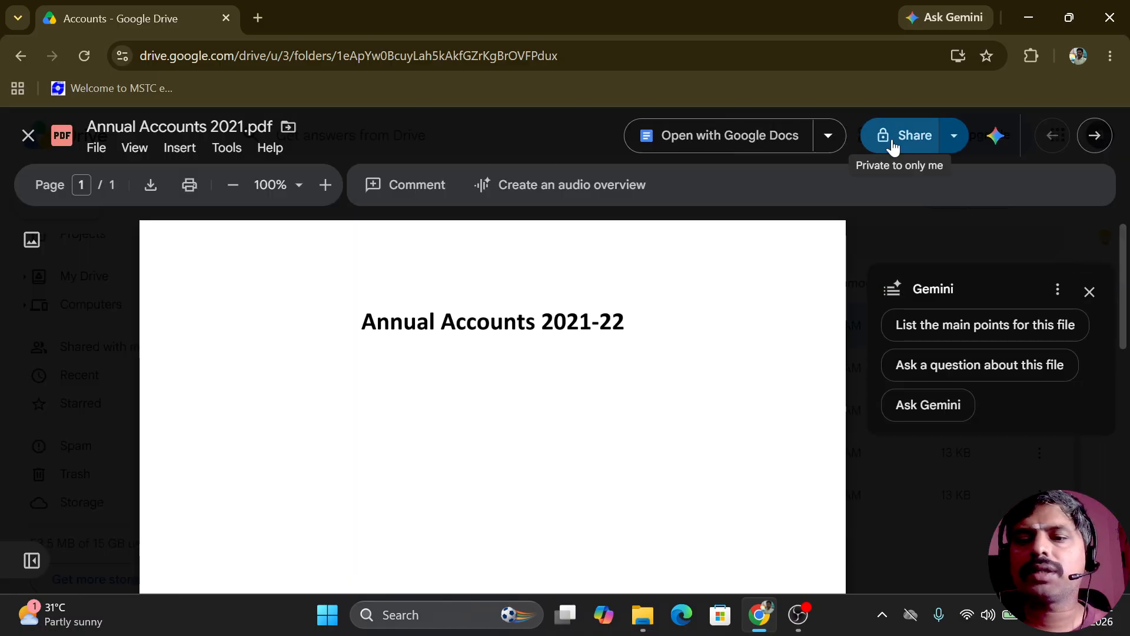
{"action": "left_click", "coordinate": [892, 141]}
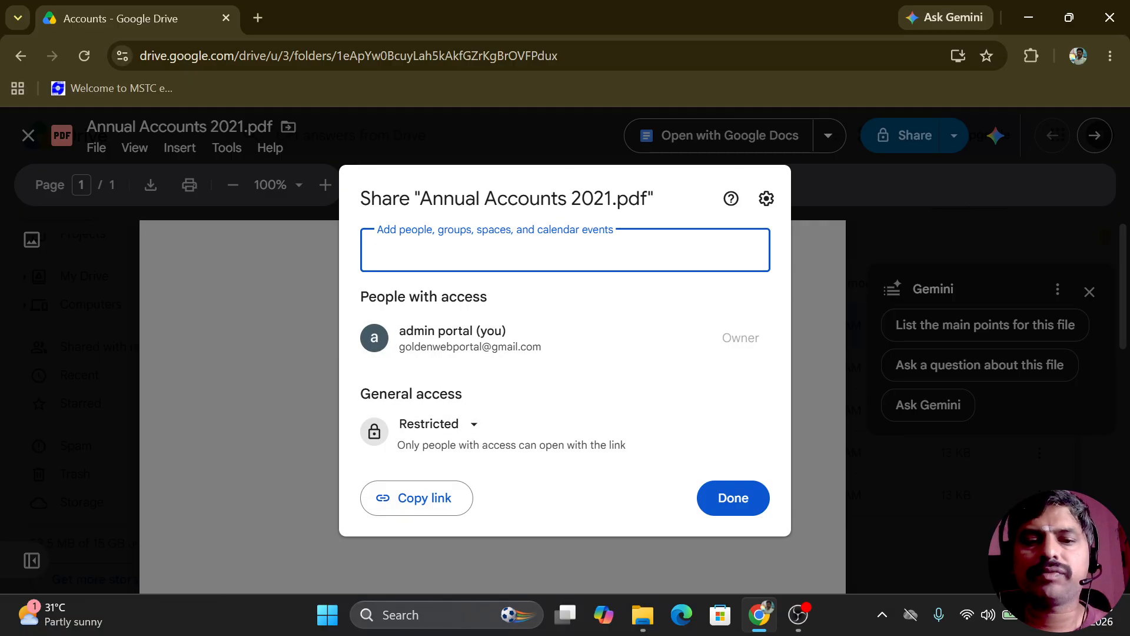
{"action": "key", "text": "ctrl+v"}
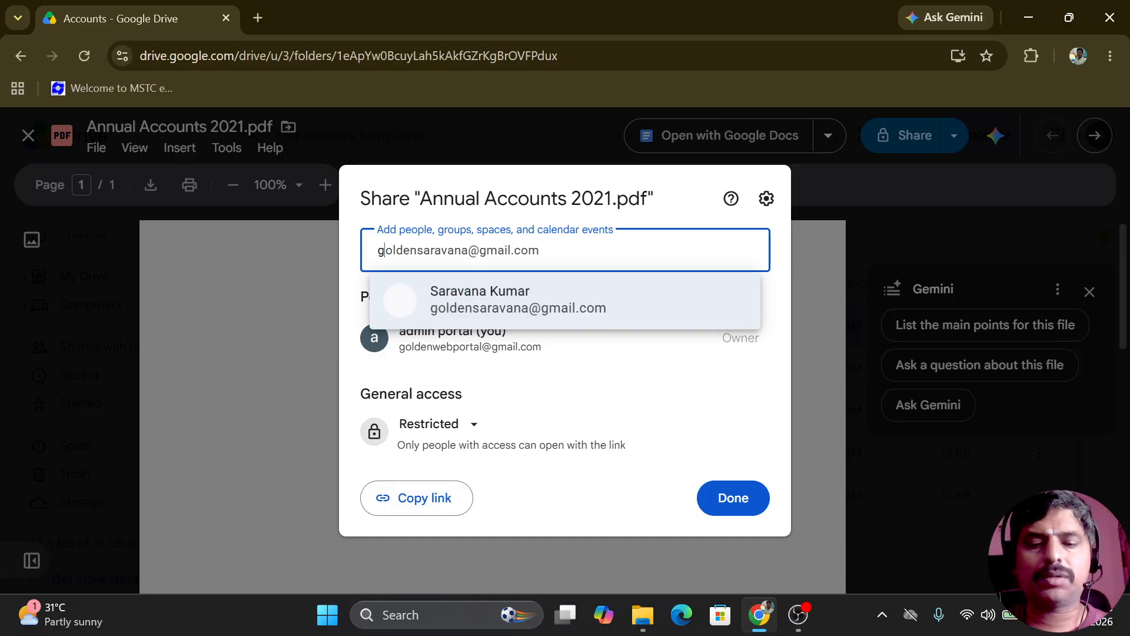
{"action": "left_click", "coordinate": [502, 299]}
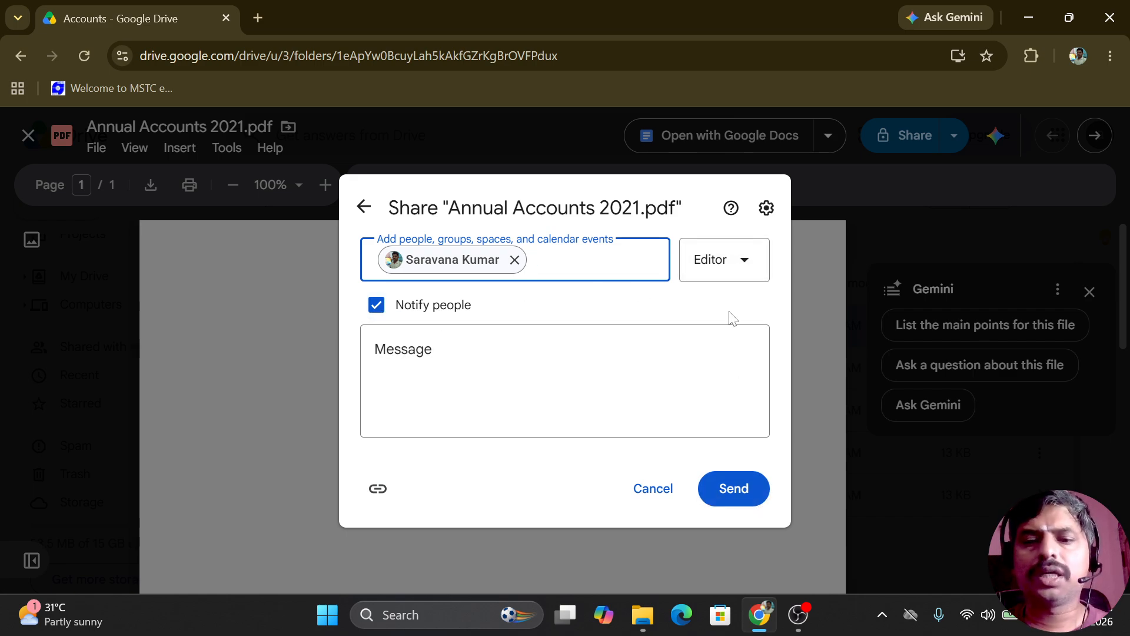
{"action": "left_click", "coordinate": [667, 494]}
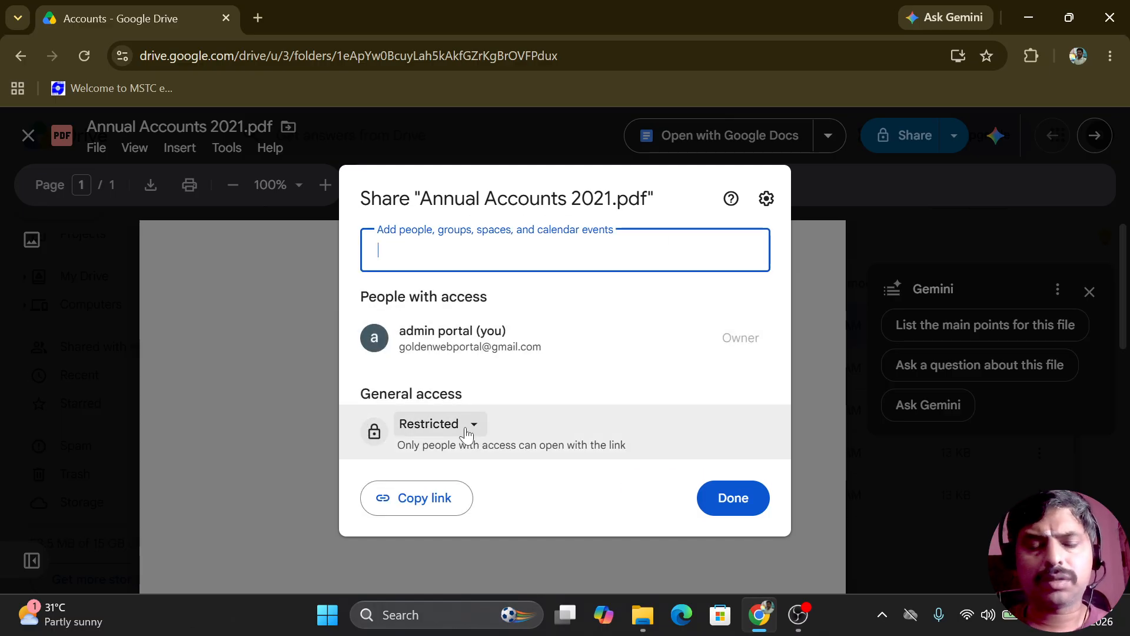
- Set the general access of Annual Accounts 2021.pdf to Anyone with the link and return to the Accounts folder
{"action": "left_click", "coordinate": [467, 433]}
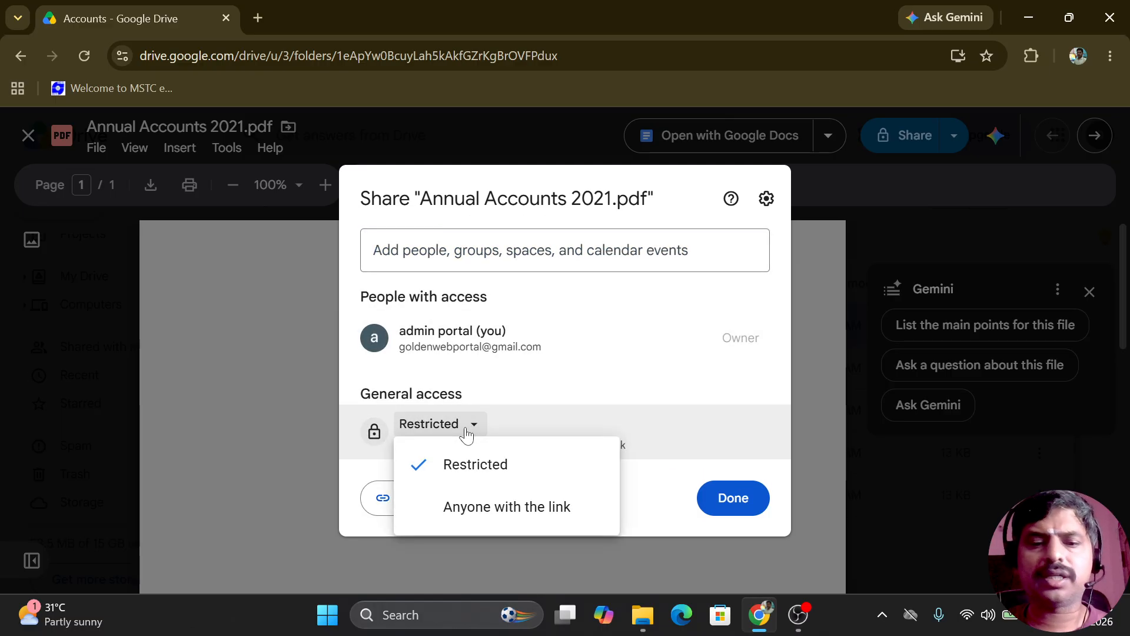
{"action": "left_click", "coordinate": [526, 516]}
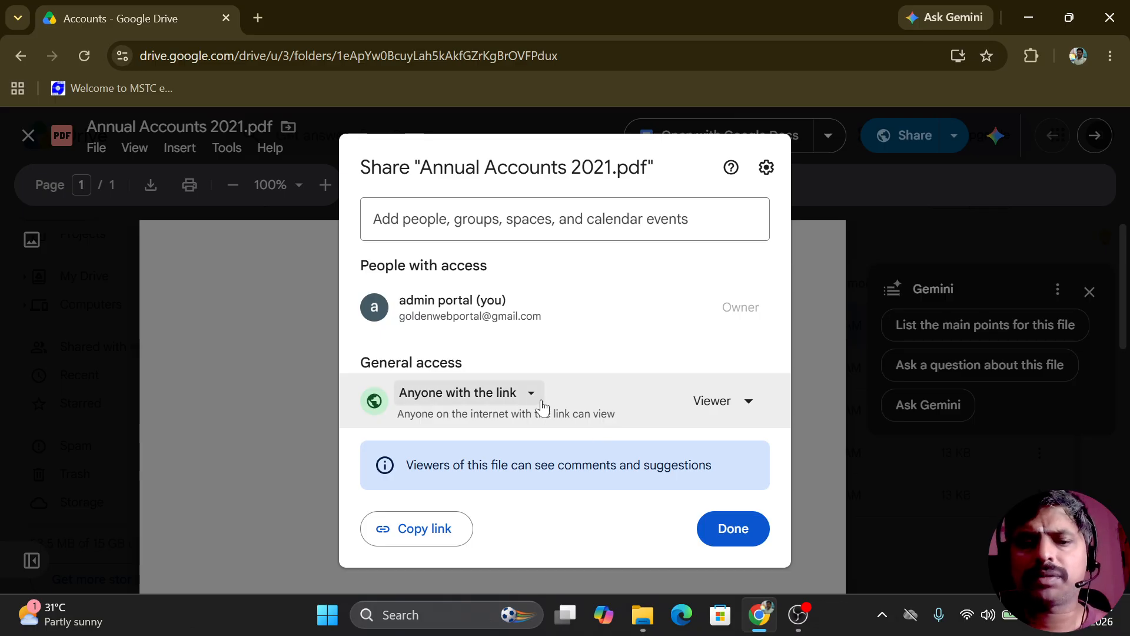
{"action": "left_click", "coordinate": [730, 533]}
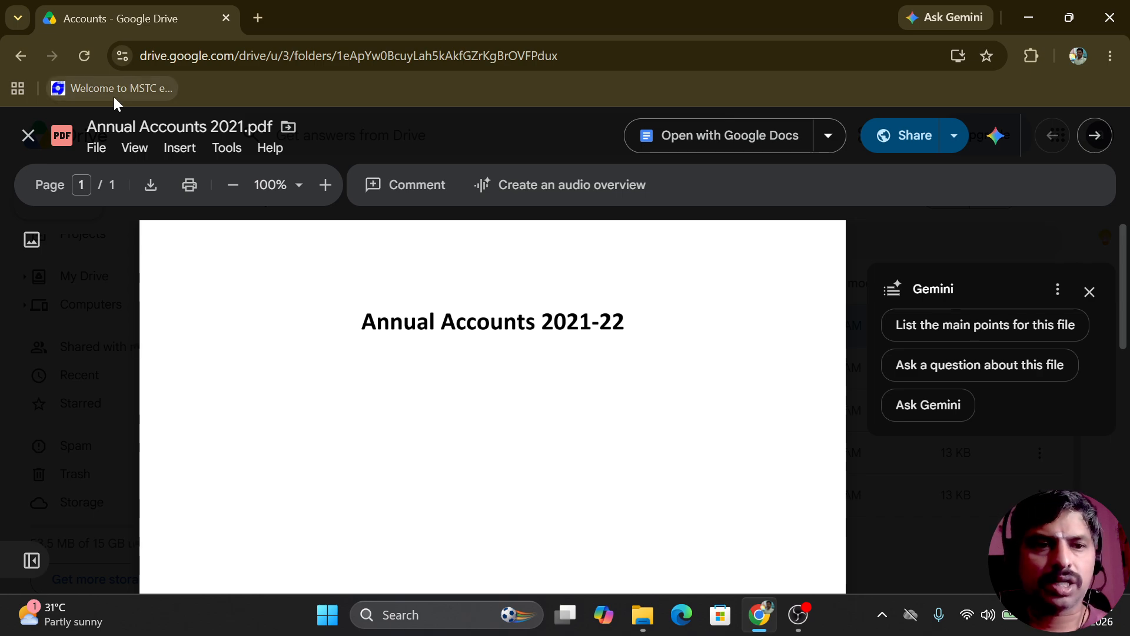
{"action": "left_click", "coordinate": [29, 136]}
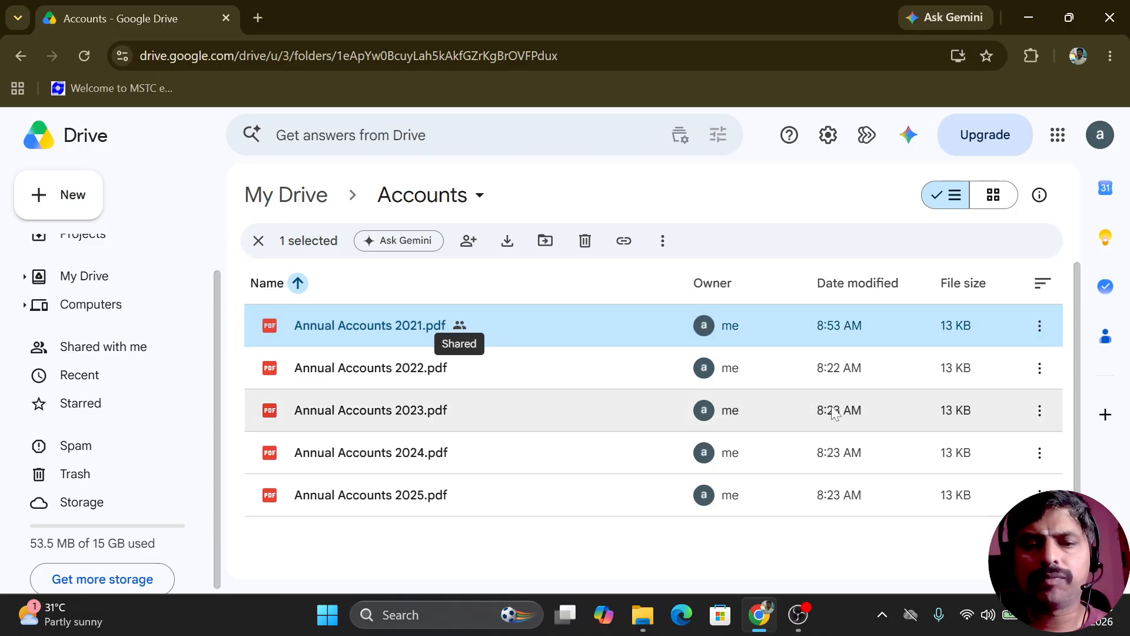
- Preview Annual Accounts 2022.pdf and open its sharing settings
{"action": "left_click", "coordinate": [1040, 369]}
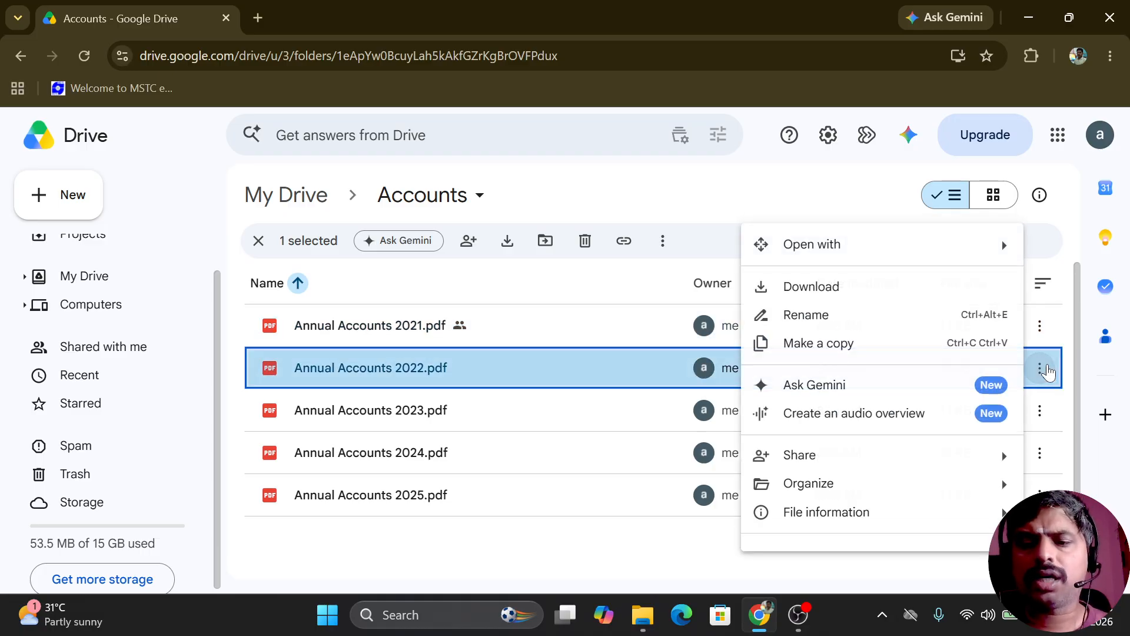
{"action": "left_click", "coordinate": [499, 374]}
{"action": "double_click", "coordinate": [499, 375]}
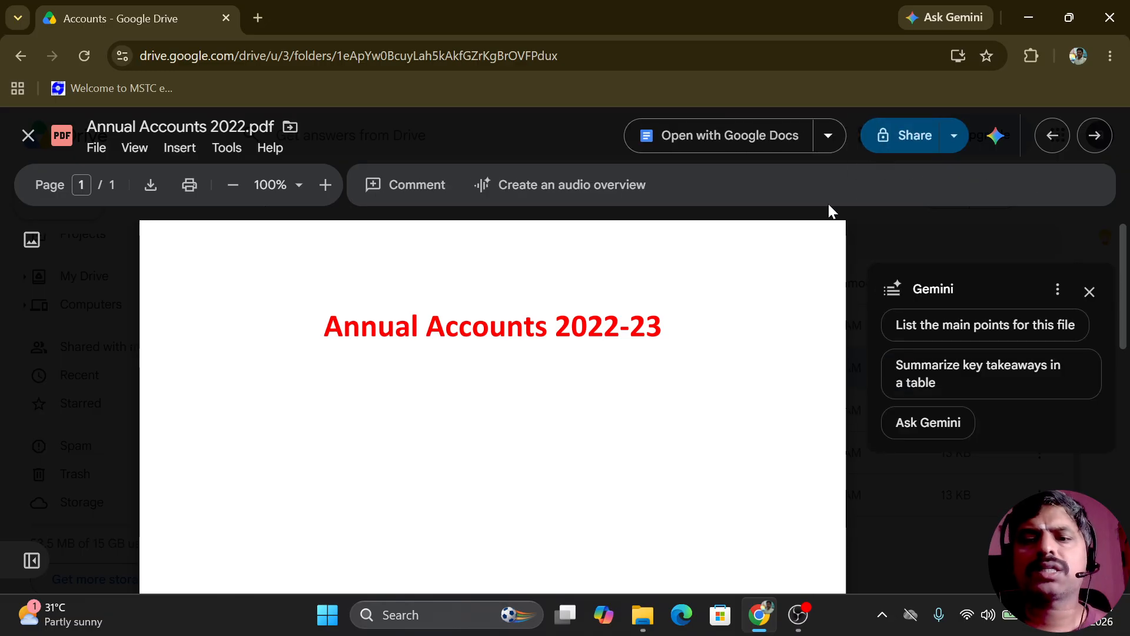
{"action": "left_click", "coordinate": [904, 139]}
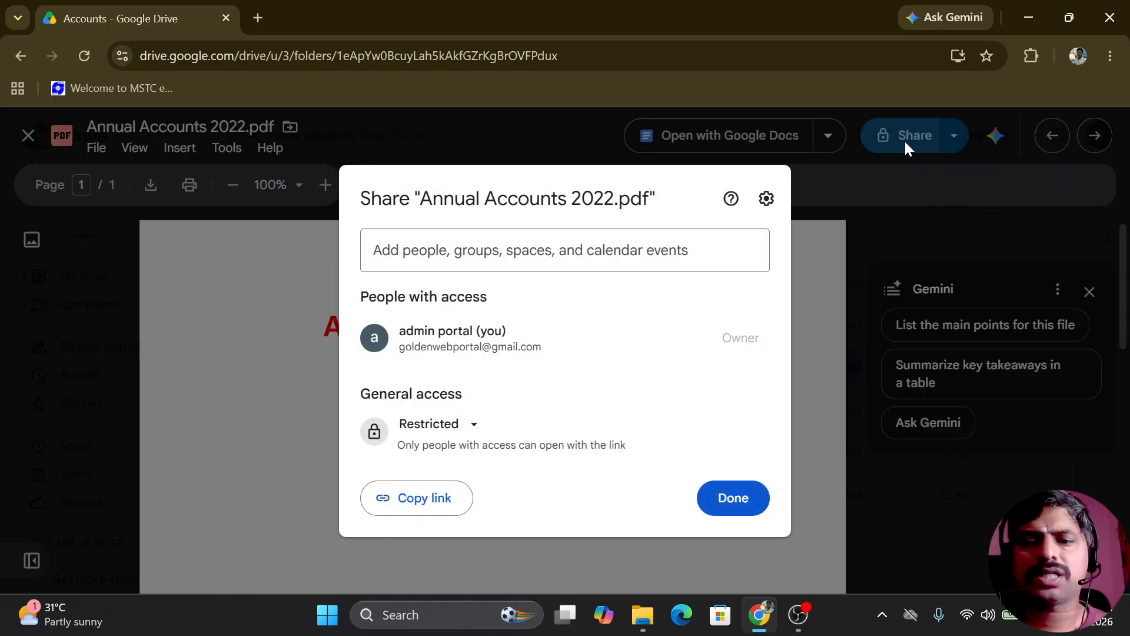
- Set the general access of Annual Accounts 2022.pdf to Anyone with the link, copy its link and return to the Accounts folder
{"action": "left_click", "coordinate": [458, 428]}
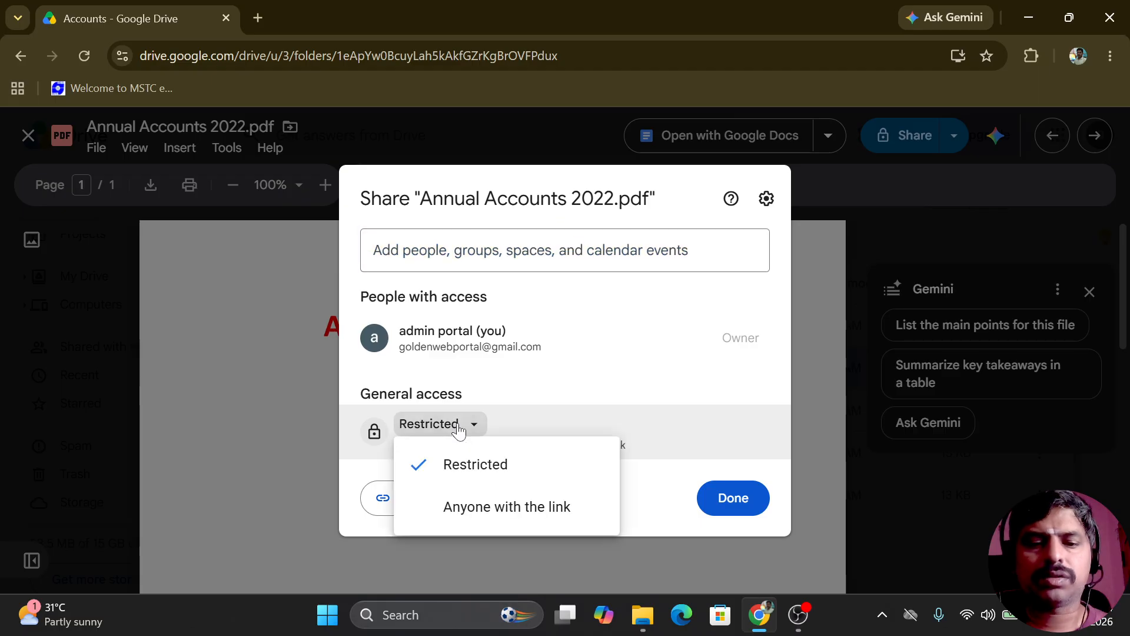
{"action": "left_click", "coordinate": [512, 506]}
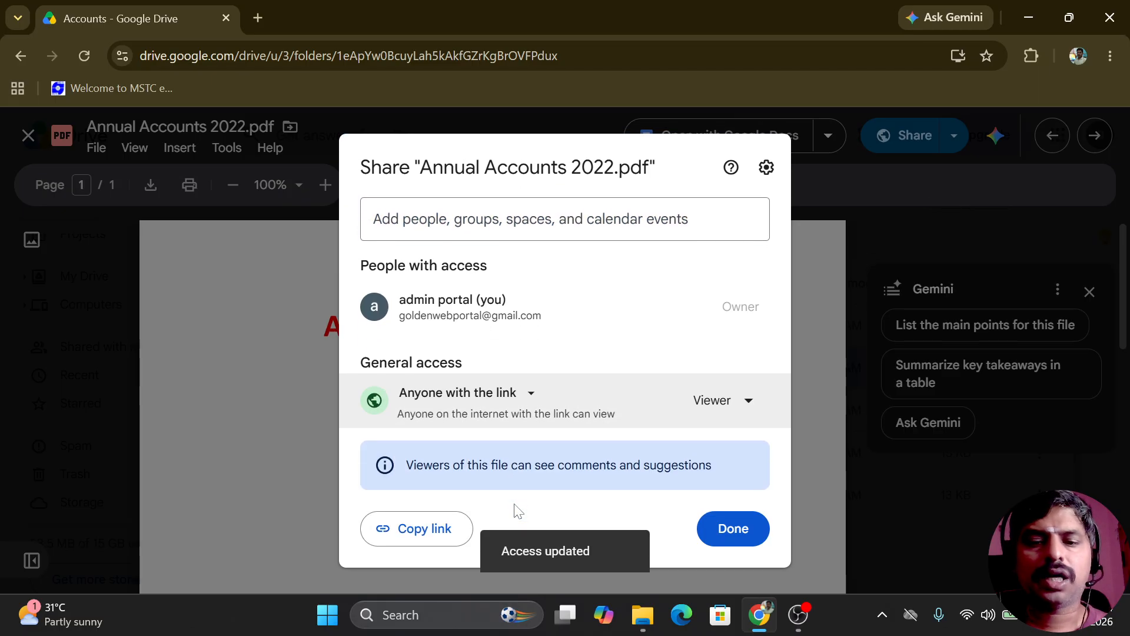
{"action": "left_click", "coordinate": [438, 530]}
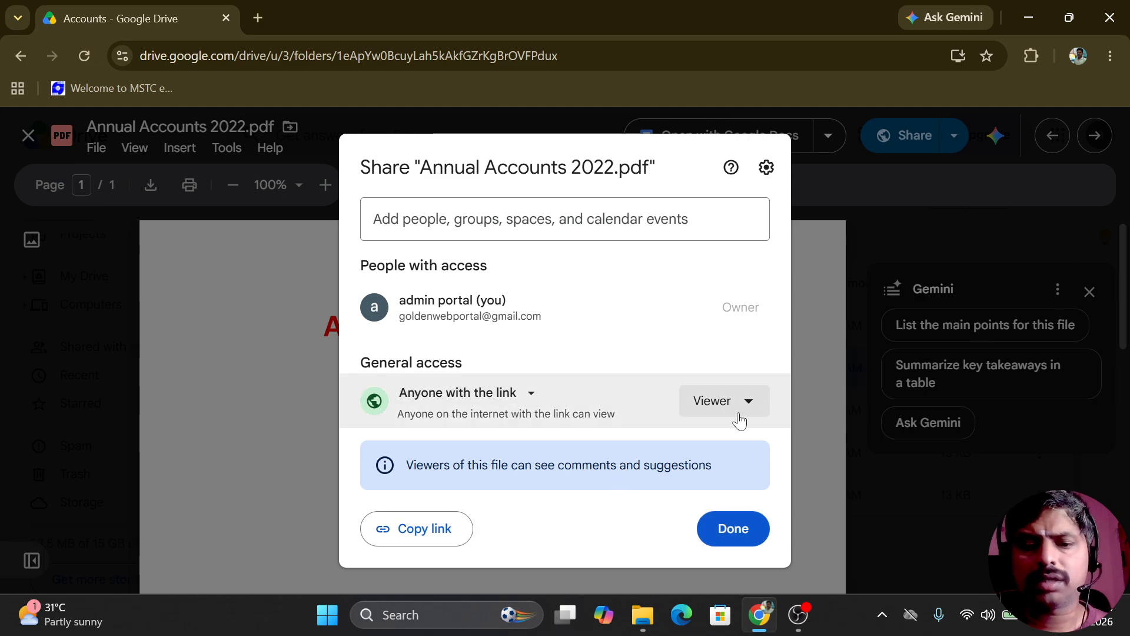
{"action": "left_click", "coordinate": [736, 529]}
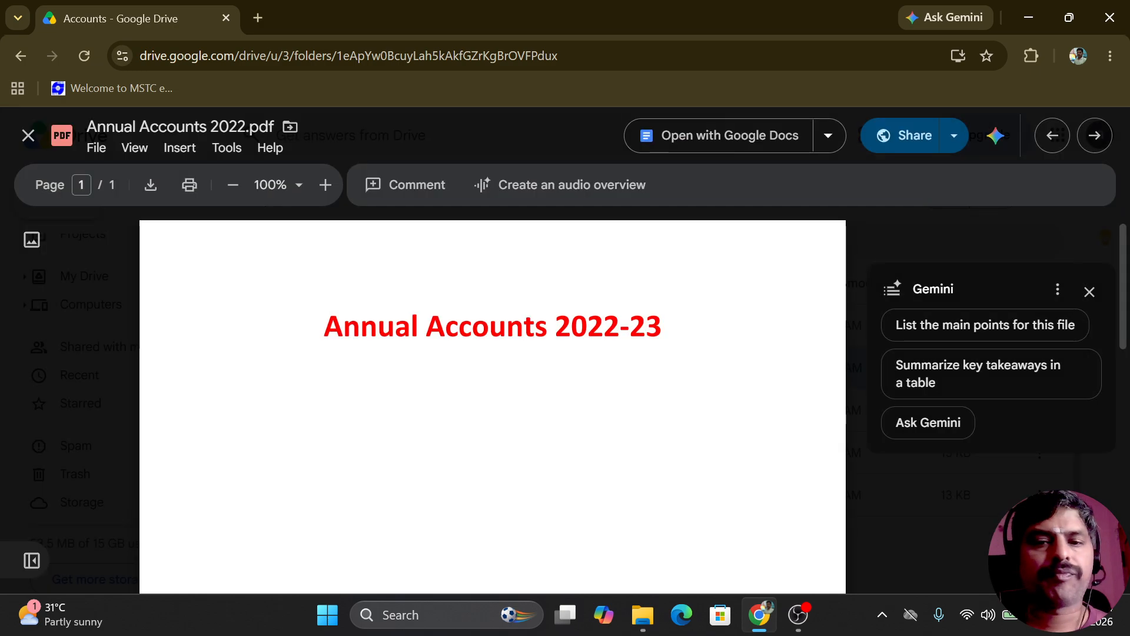
{"action": "left_click", "coordinate": [28, 135]}
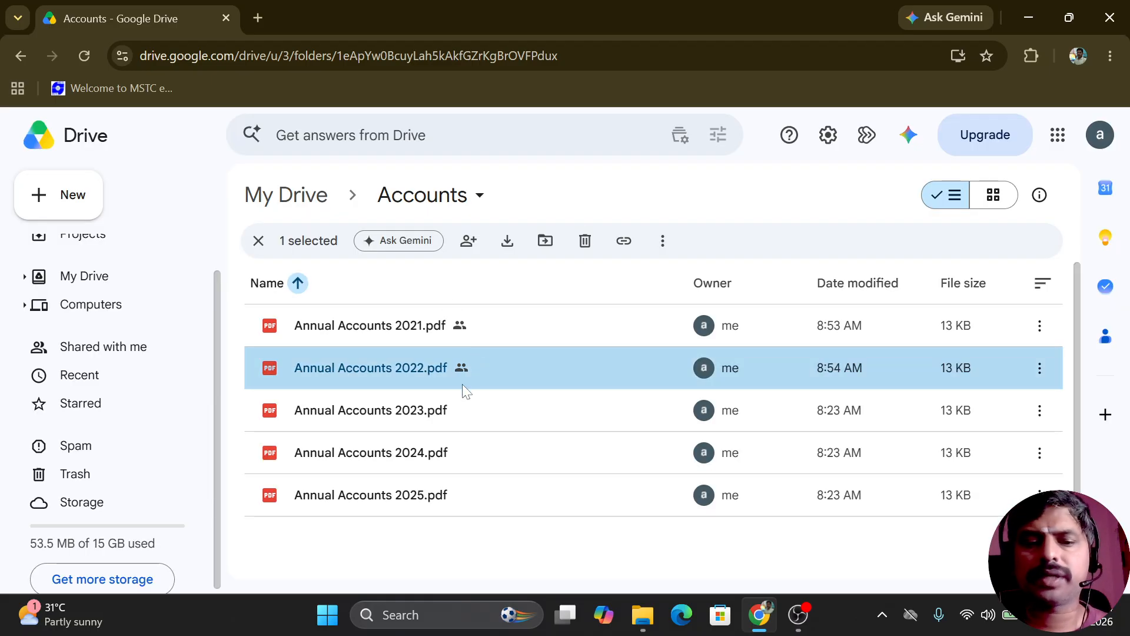
- Open the sharing settings of Annual Accounts 2021.pdf from the file list and copy its link
{"action": "left_click", "coordinate": [445, 324]}
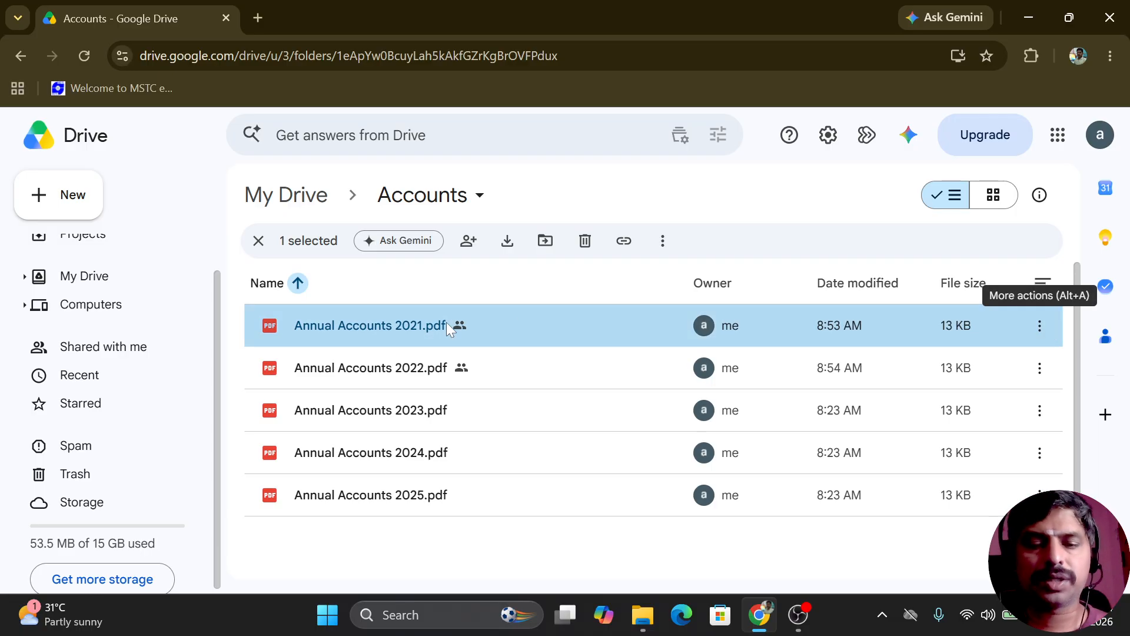
{"action": "left_click", "coordinate": [1040, 326]}
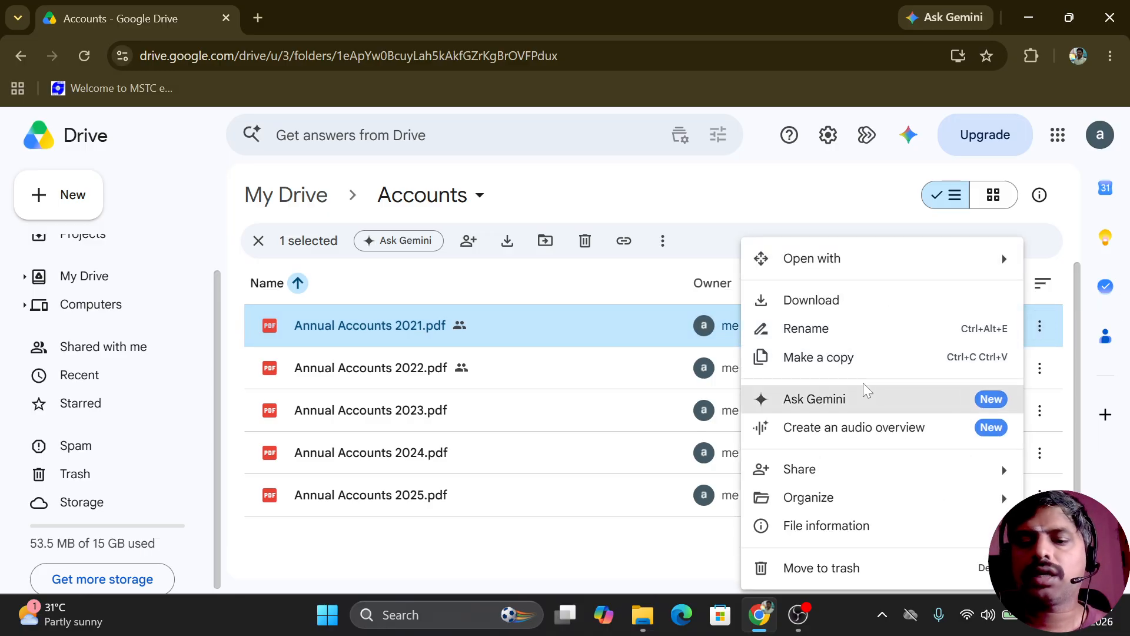
{"action": "mouse_move", "coordinate": [823, 471]}
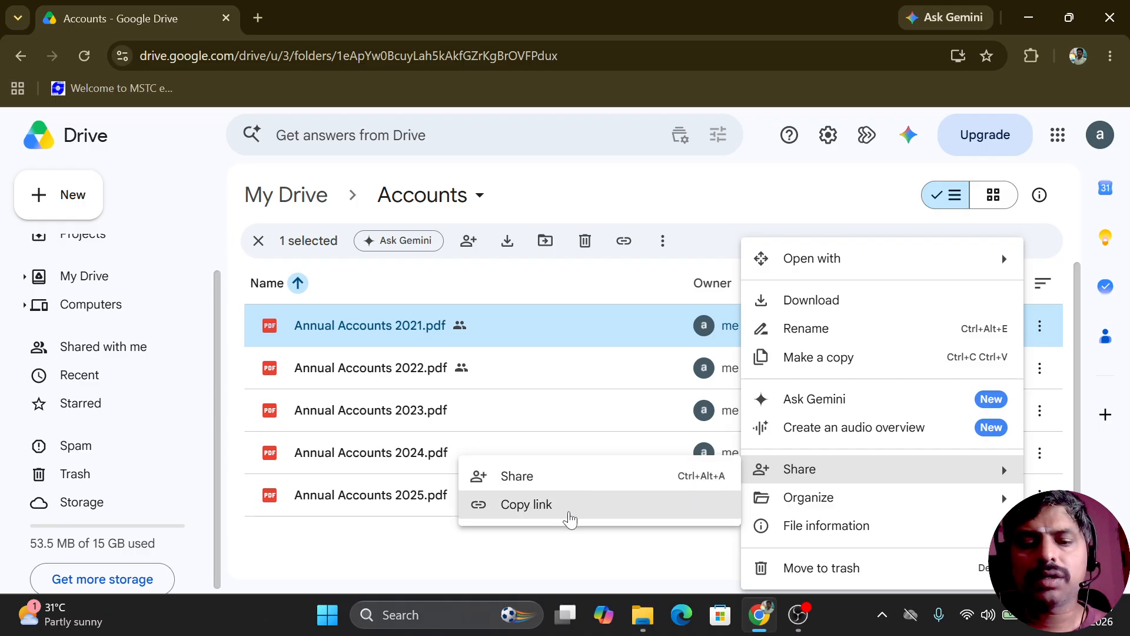
{"action": "left_click", "coordinate": [548, 473]}
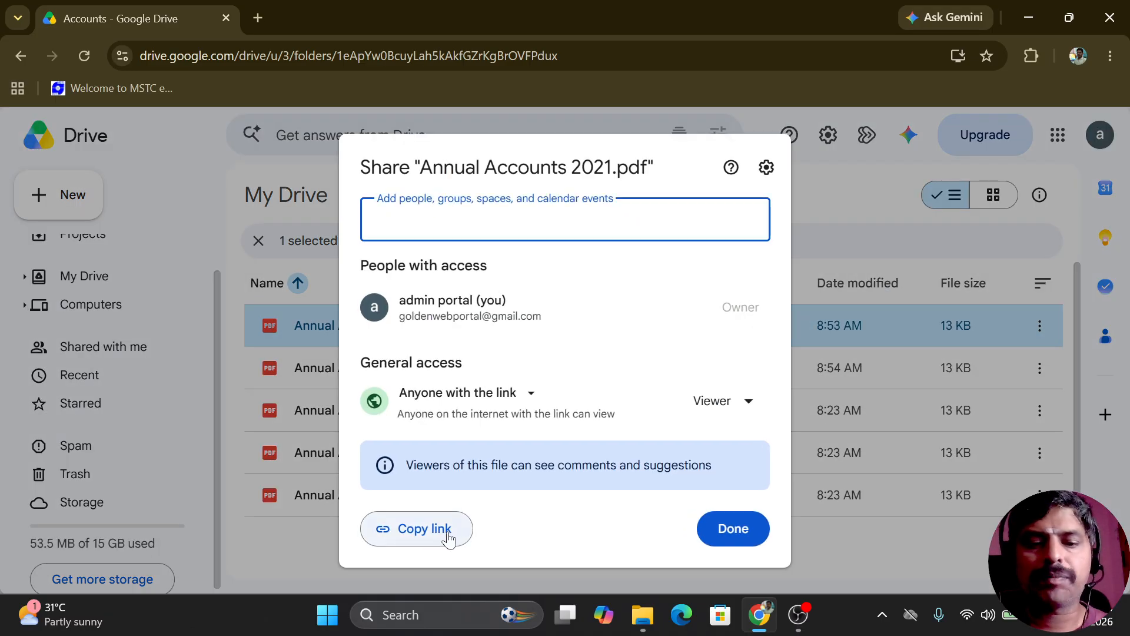
{"action": "left_click", "coordinate": [449, 538]}
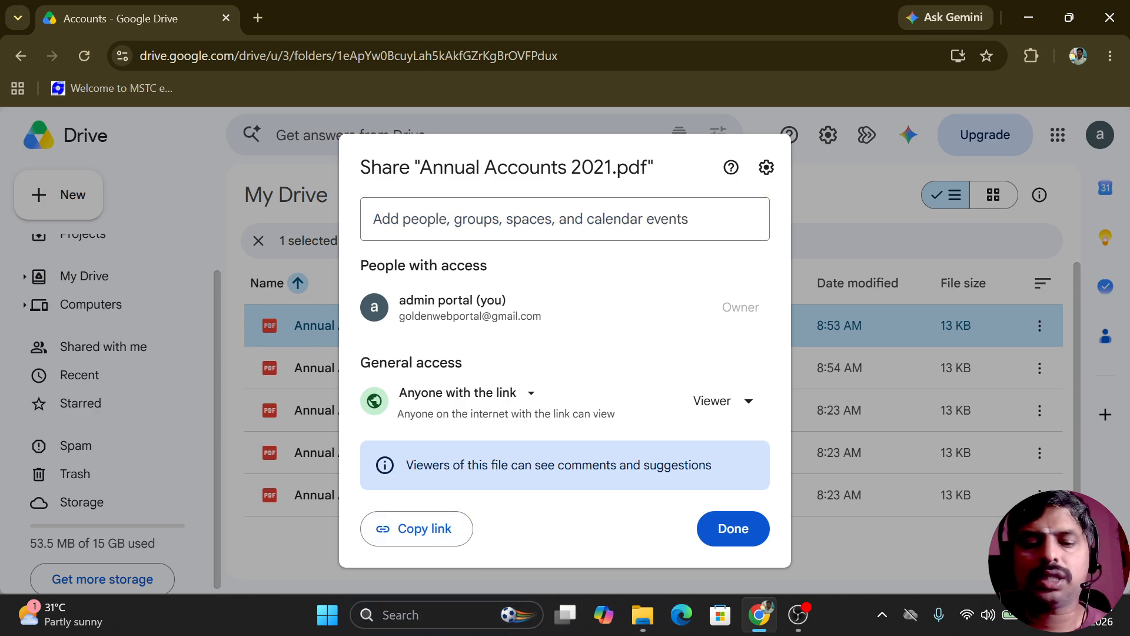
- Open Notepad and paste the copied Annual Accounts 2021.pdf link, followed by a blank line
{"action": "left_click", "coordinate": [451, 613]}
{"action": "type", "text": "noep"}
{"action": "key", "text": "BackSpace"}
{"action": "key", "text": "BackSpace"}
{"action": "type", "text": "tepad"}
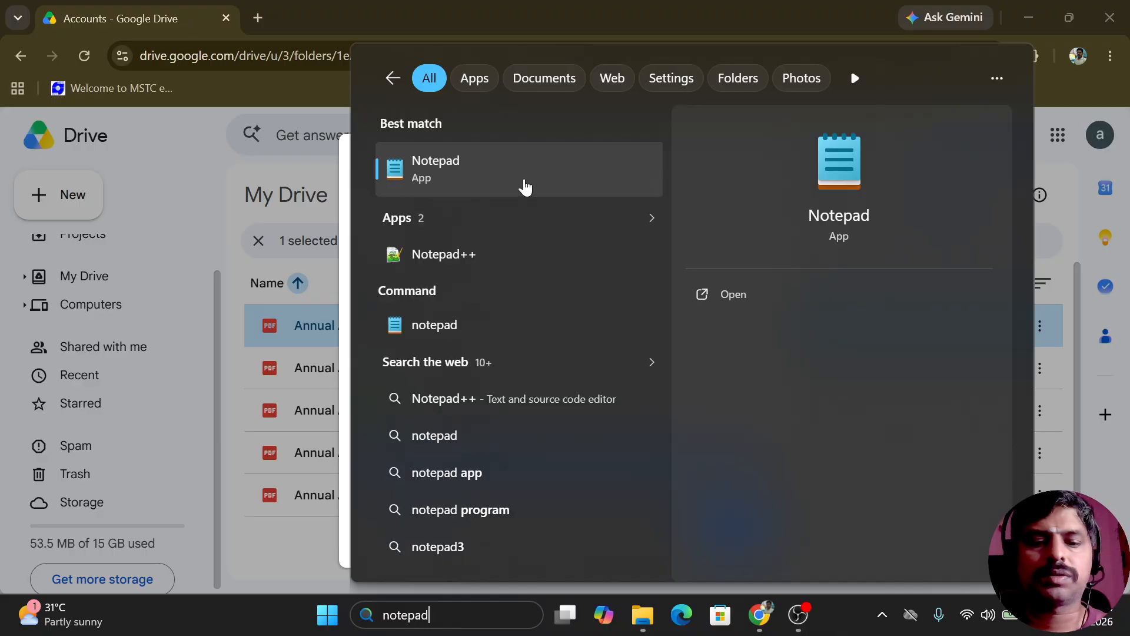
{"action": "left_click", "coordinate": [471, 181]}
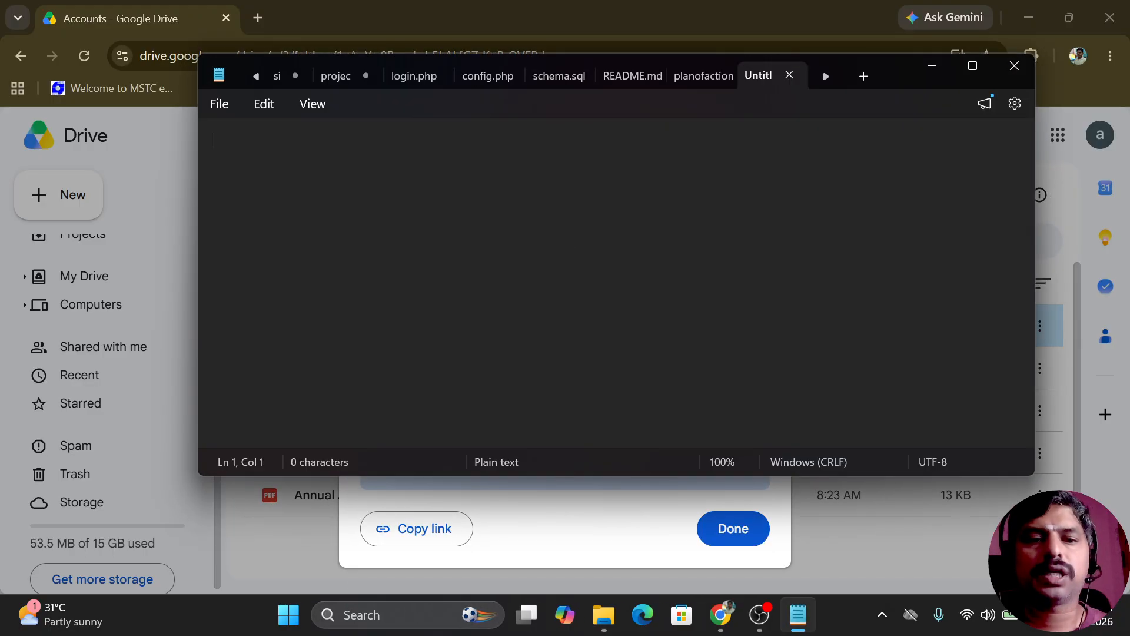
{"action": "key", "text": "ctrl+v"}
{"action": "key", "text": "Return"}
{"action": "key", "text": "Return"}
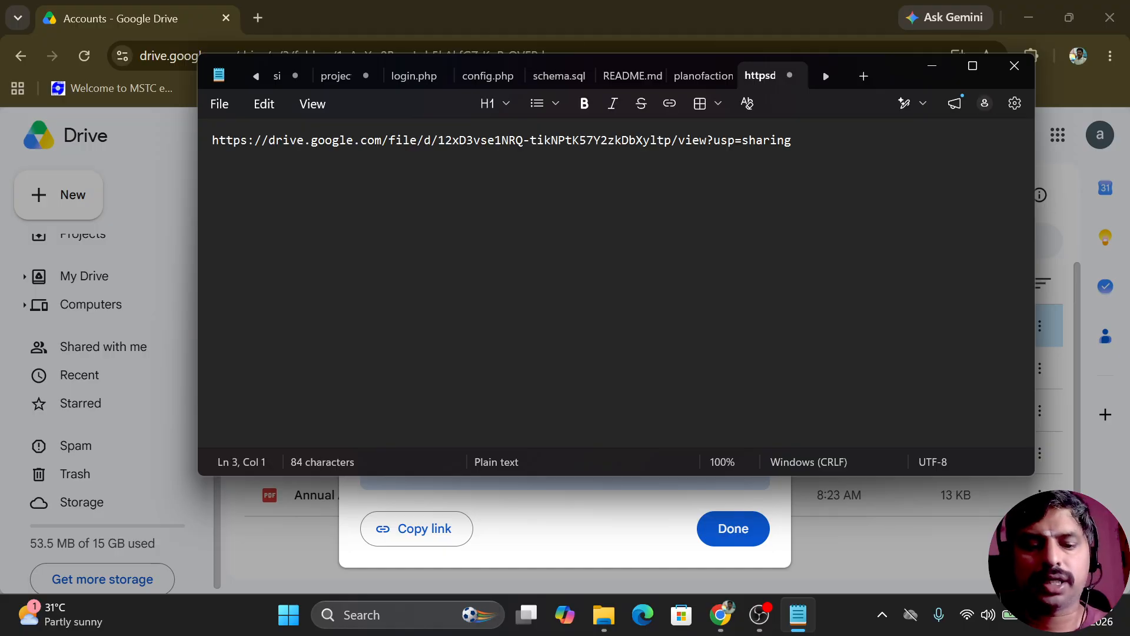
- Back in Google Drive, copy the sharing link of Annual Accounts 2022.pdf and paste it in Notepad below the label 2022
{"action": "key", "text": "alt+Tab"}
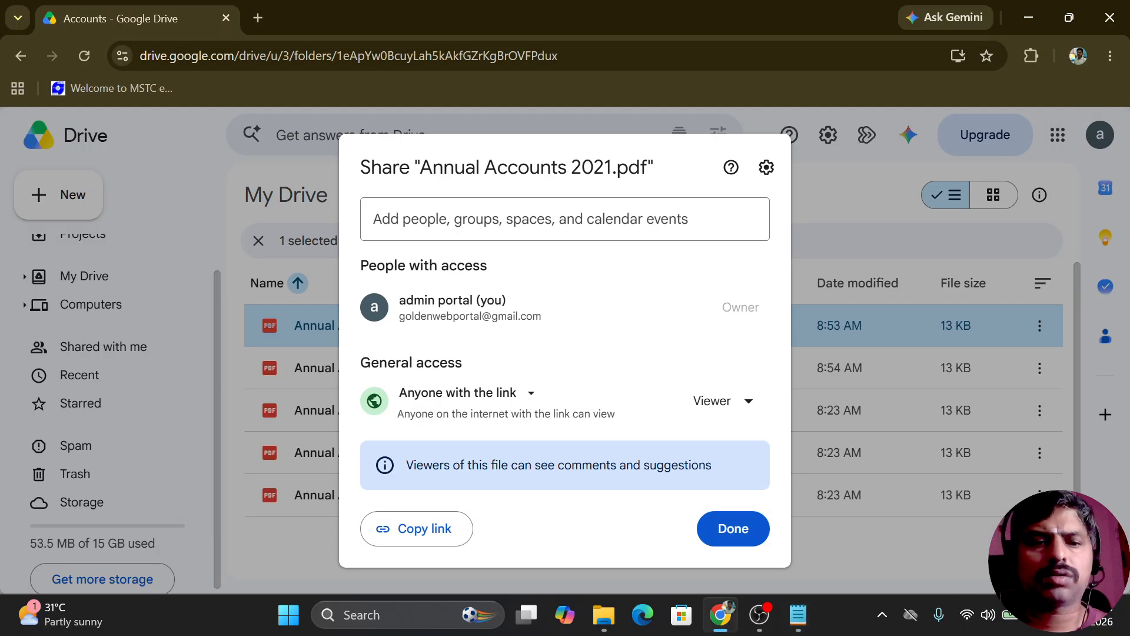
{"action": "left_click", "coordinate": [743, 520]}
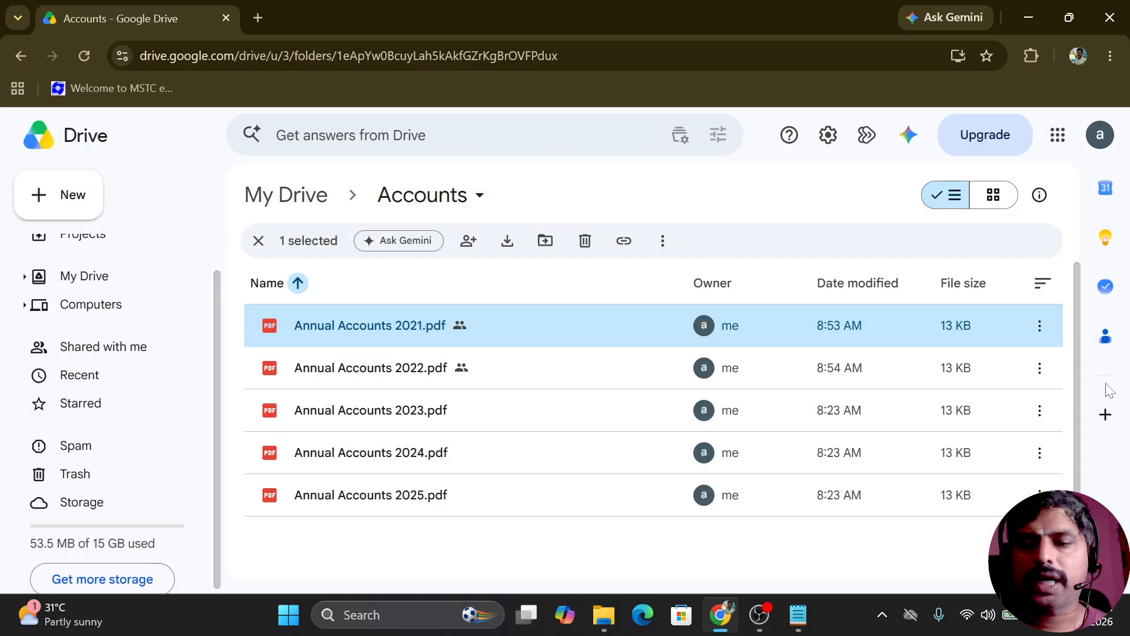
{"action": "left_click", "coordinate": [1041, 369]}
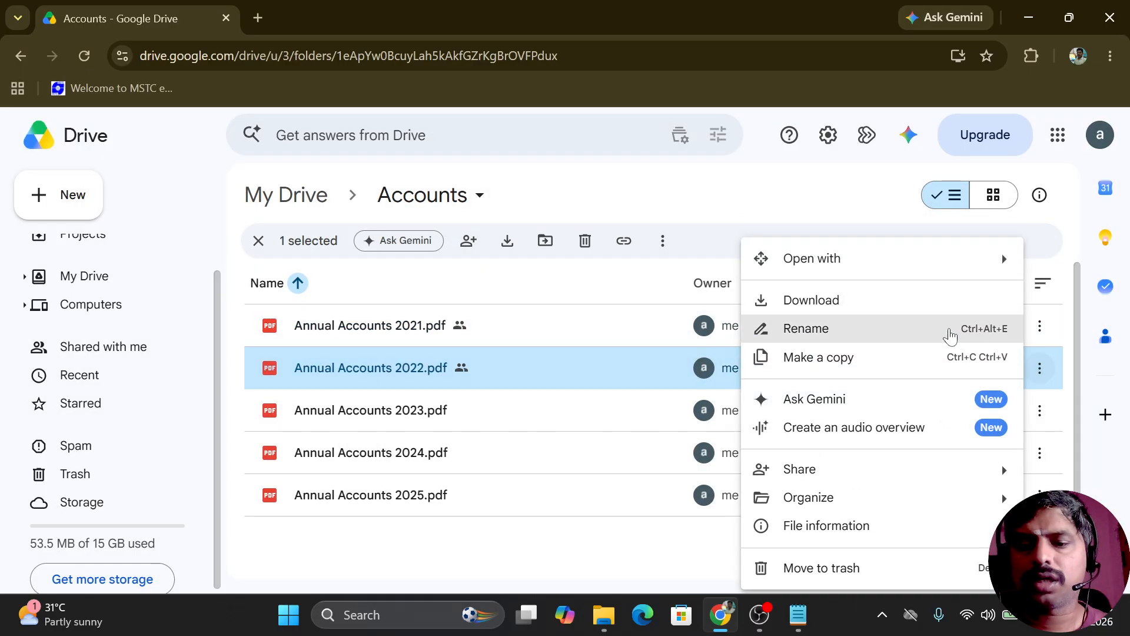
{"action": "mouse_move", "coordinate": [830, 465]}
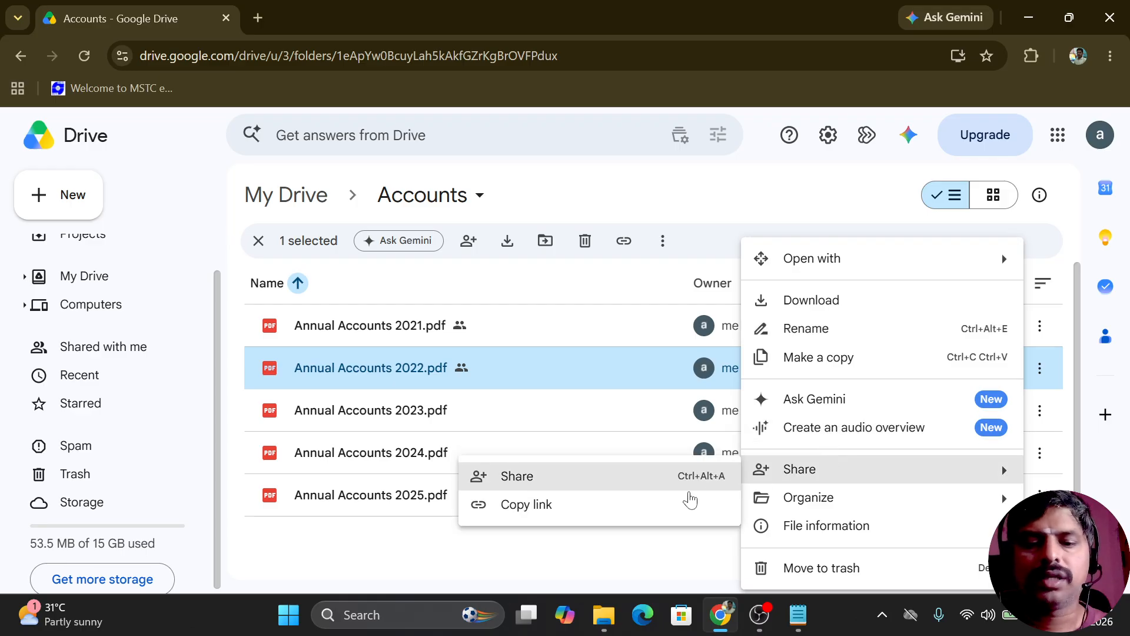
{"action": "left_click", "coordinate": [658, 478]}
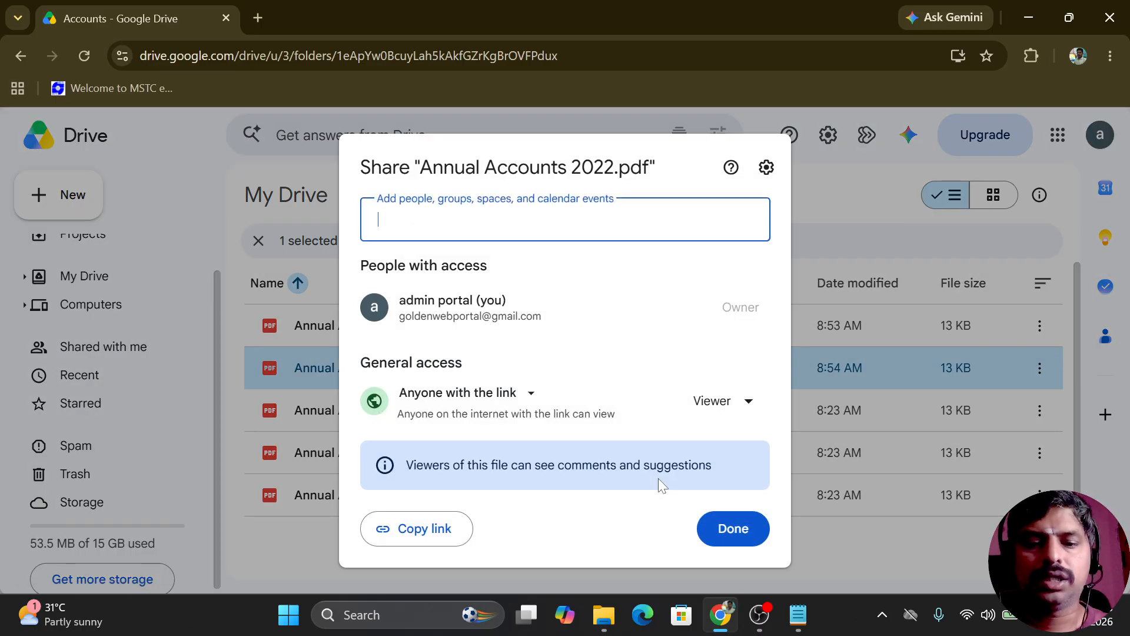
{"action": "left_click", "coordinate": [449, 533]}
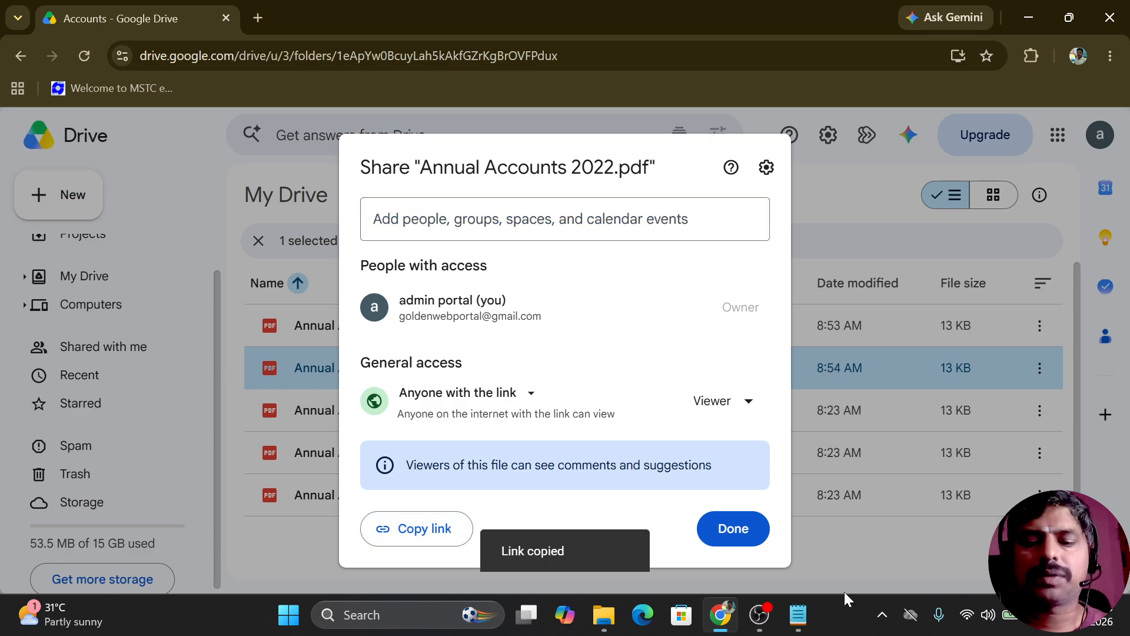
{"action": "left_click", "coordinate": [798, 615]}
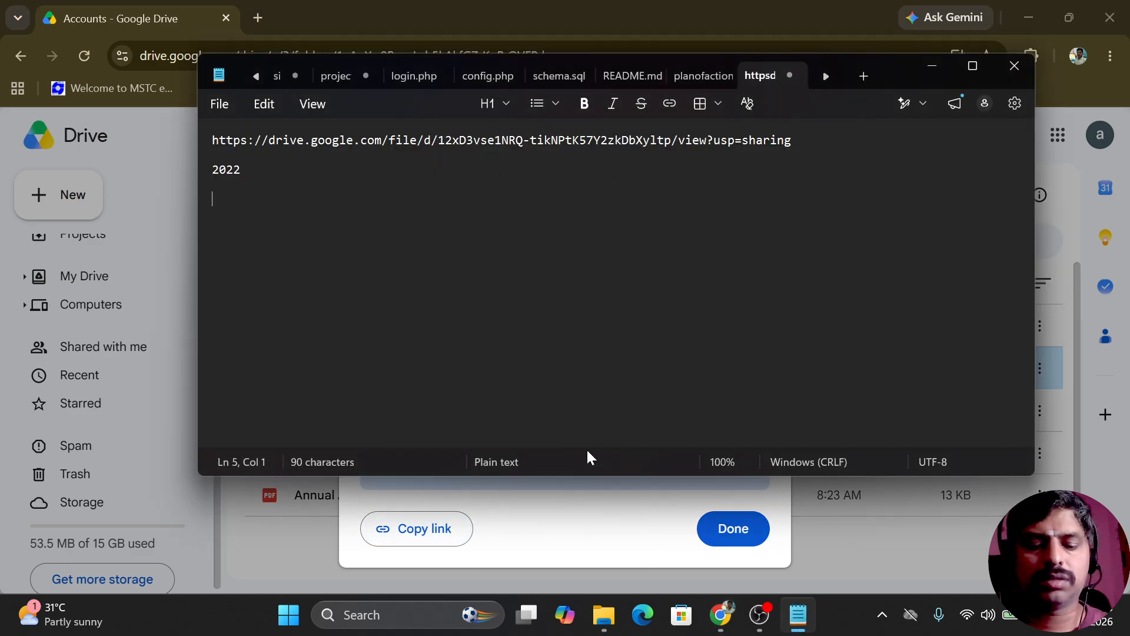
{"action": "key", "text": "ctrl+v"}
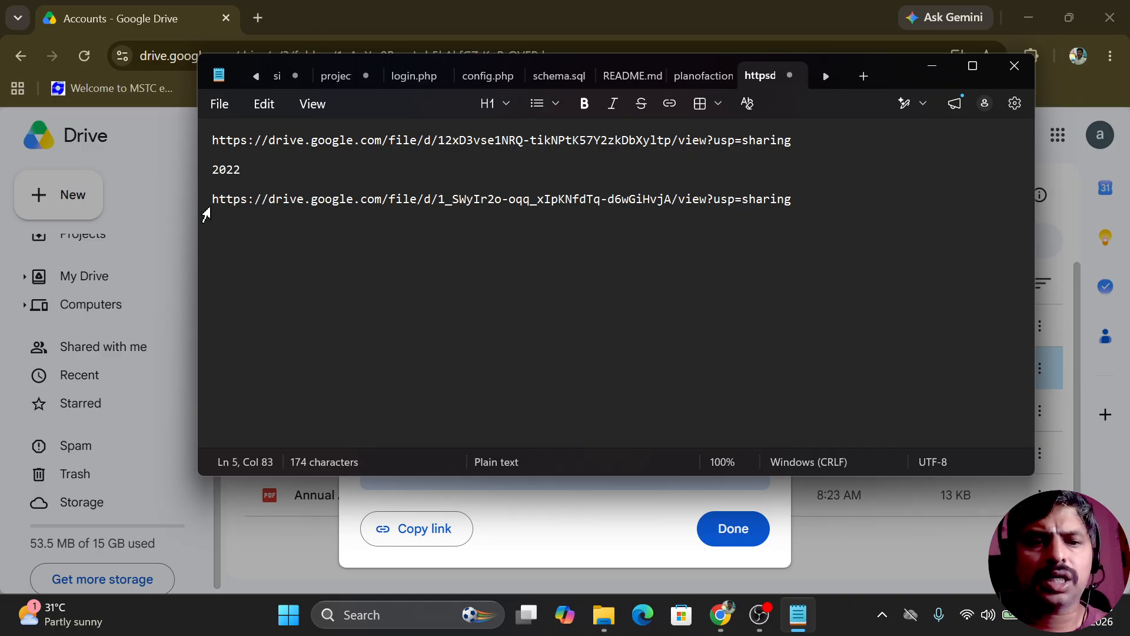
- Open the Annual Accounts 2022.pdf link from Notepad in a new Incognito window to test public access
{"action": "triple_click", "coordinate": [213, 200]}
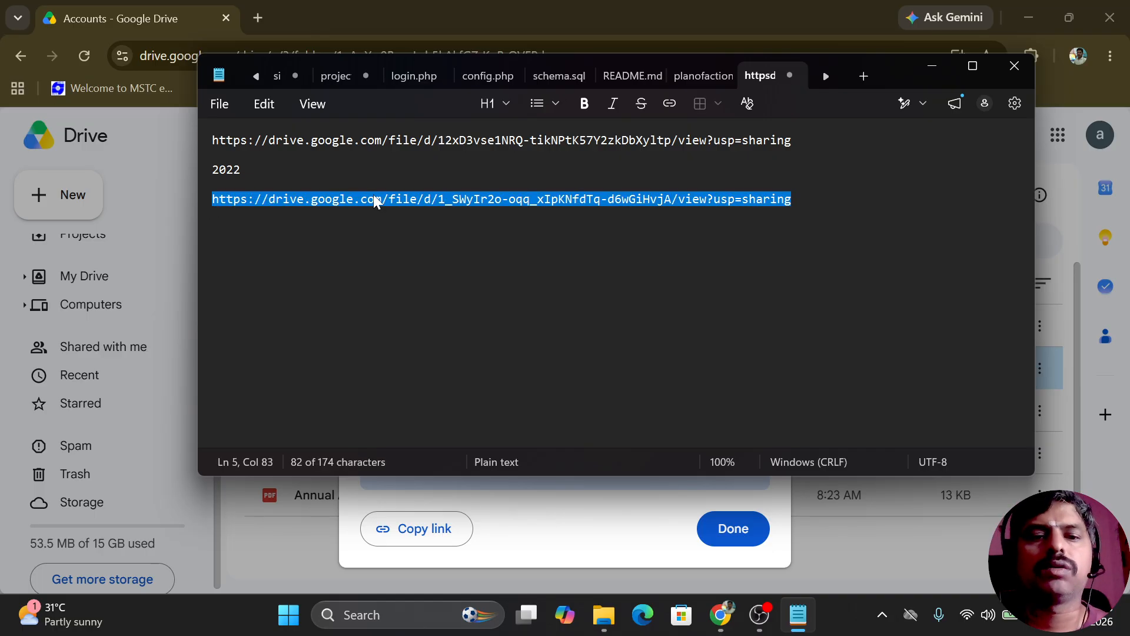
{"action": "left_click", "coordinate": [931, 65]}
{"action": "left_click", "coordinate": [1110, 56]}
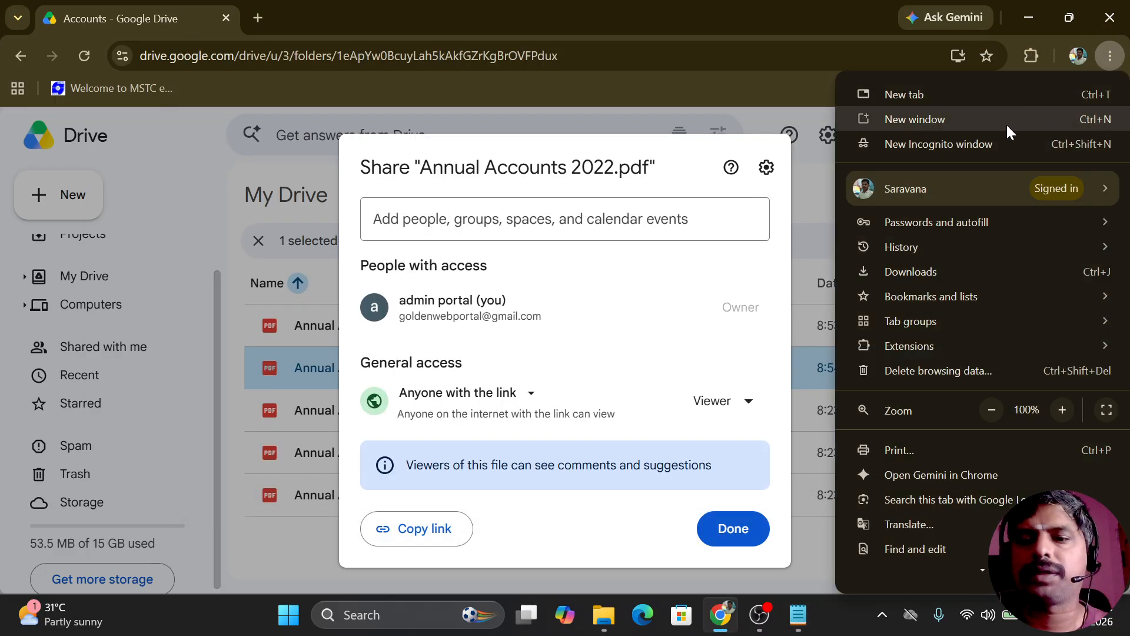
{"action": "left_click", "coordinate": [992, 144]}
{"action": "key", "text": "ctrl+v"}
{"action": "key", "text": "Return"}
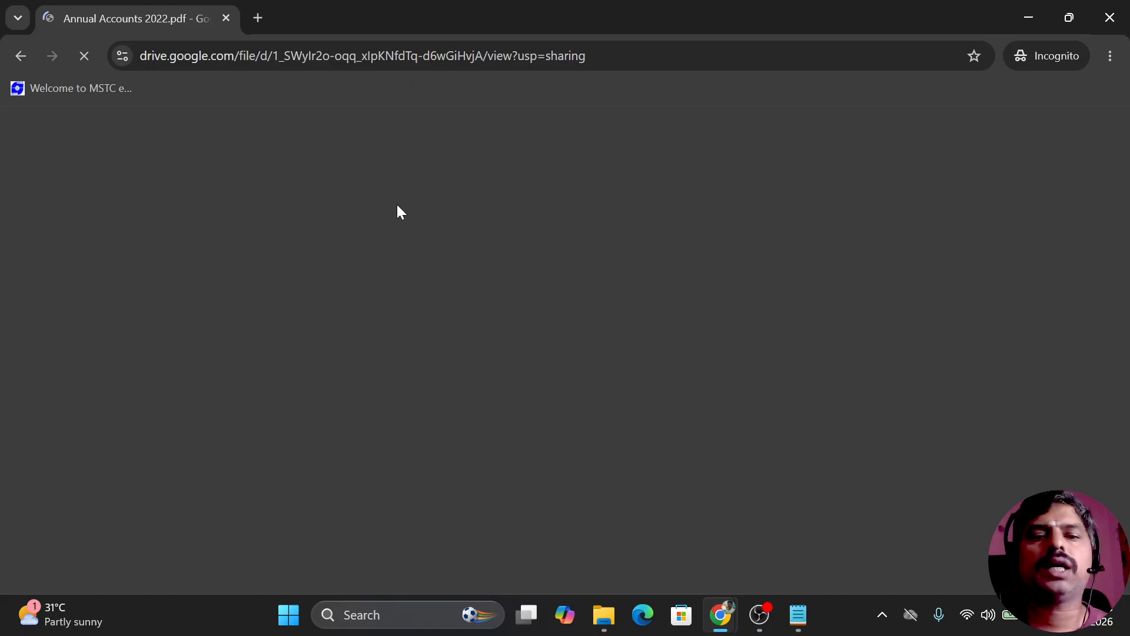
- Return to the signed-in Drive window and set the general access of Annual Accounts 2022.pdf to Restricted
{"action": "key", "text": "alt+Tab"}
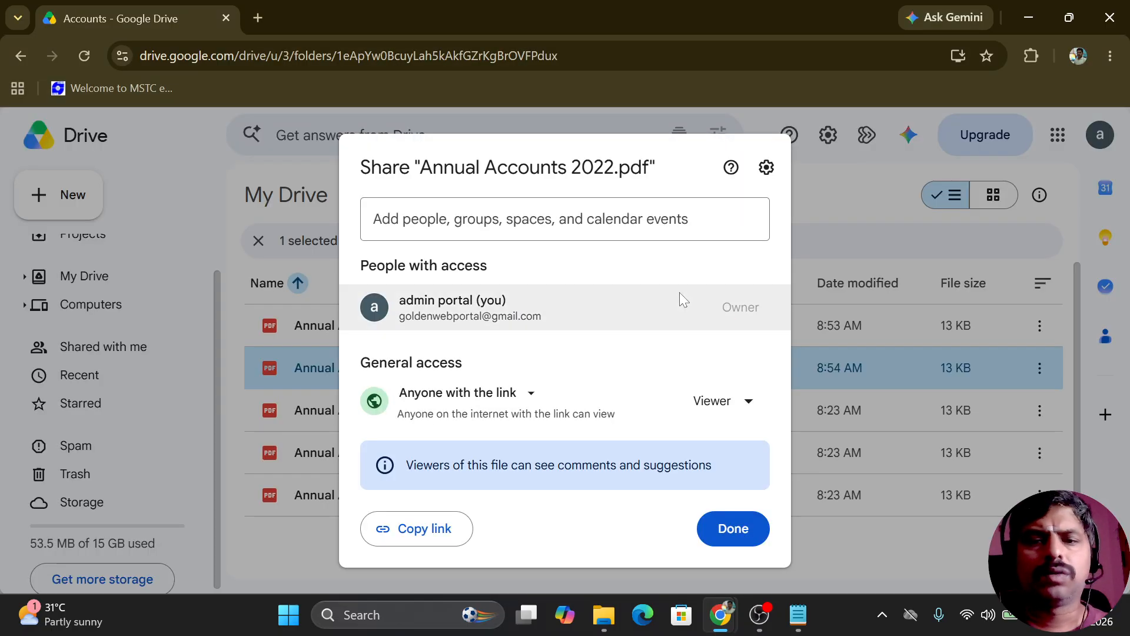
{"action": "left_click", "coordinate": [740, 528]}
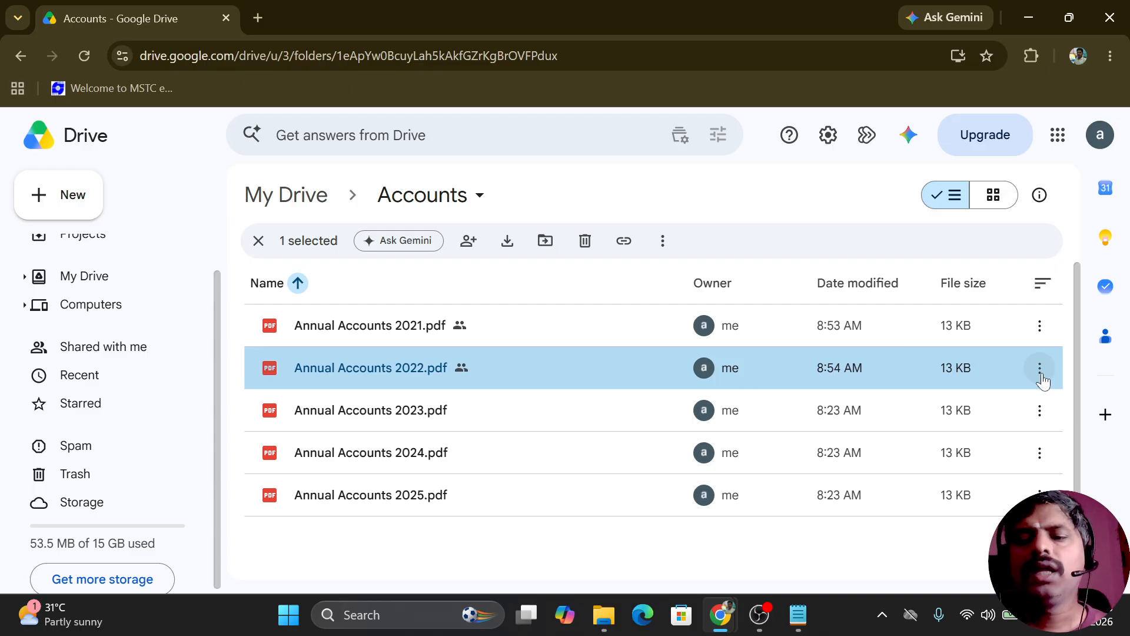
{"action": "left_click", "coordinate": [1040, 369]}
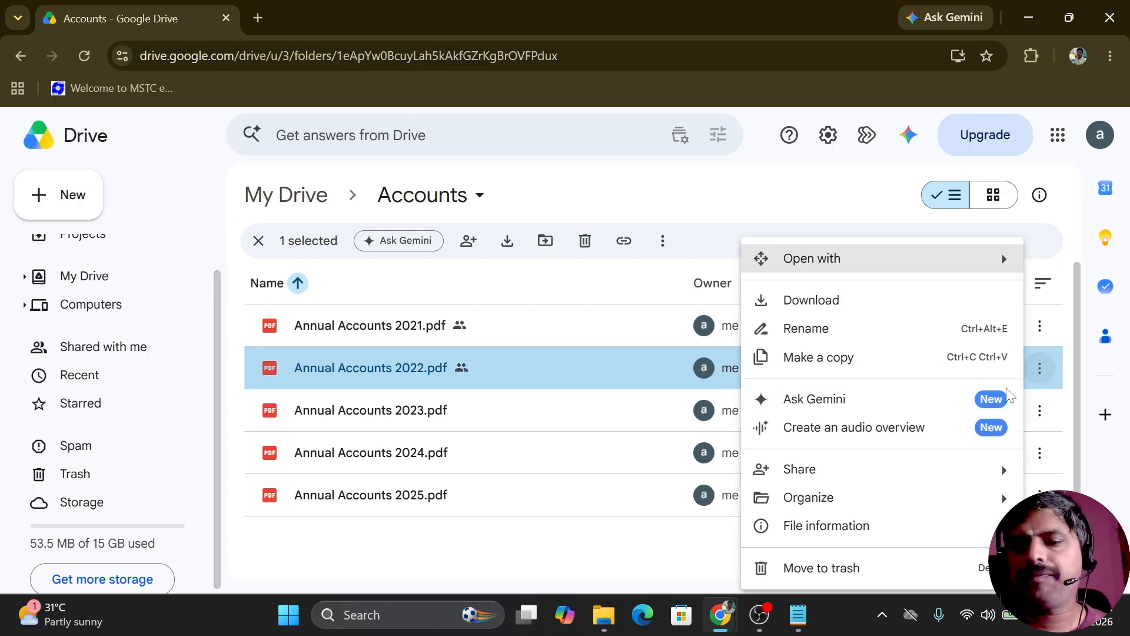
{"action": "mouse_move", "coordinate": [840, 478]}
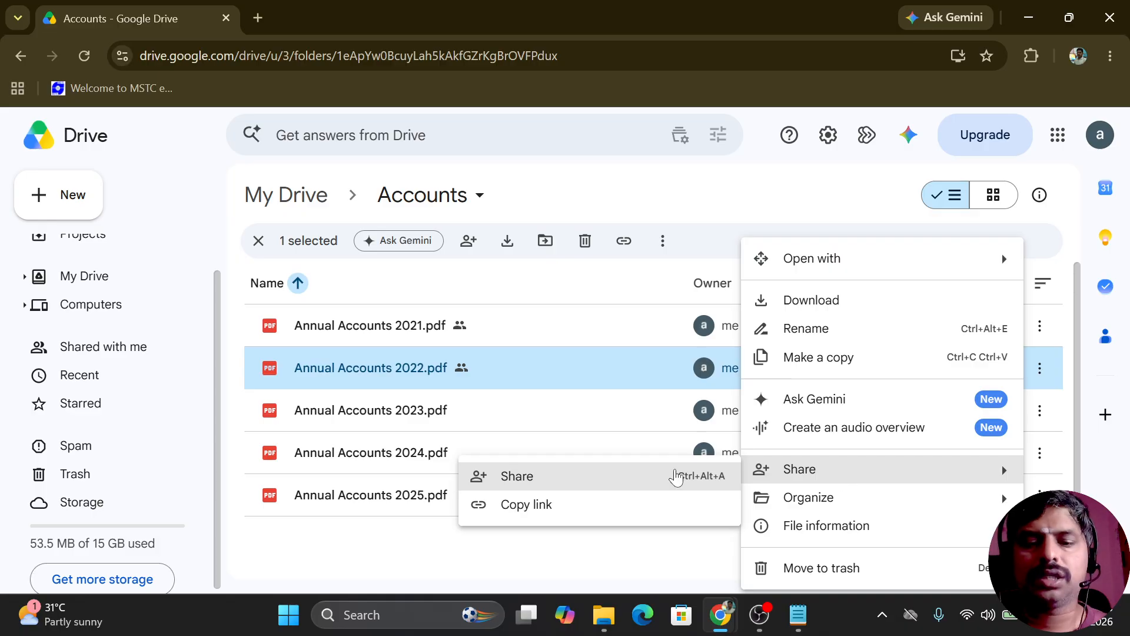
{"action": "left_click", "coordinate": [678, 476]}
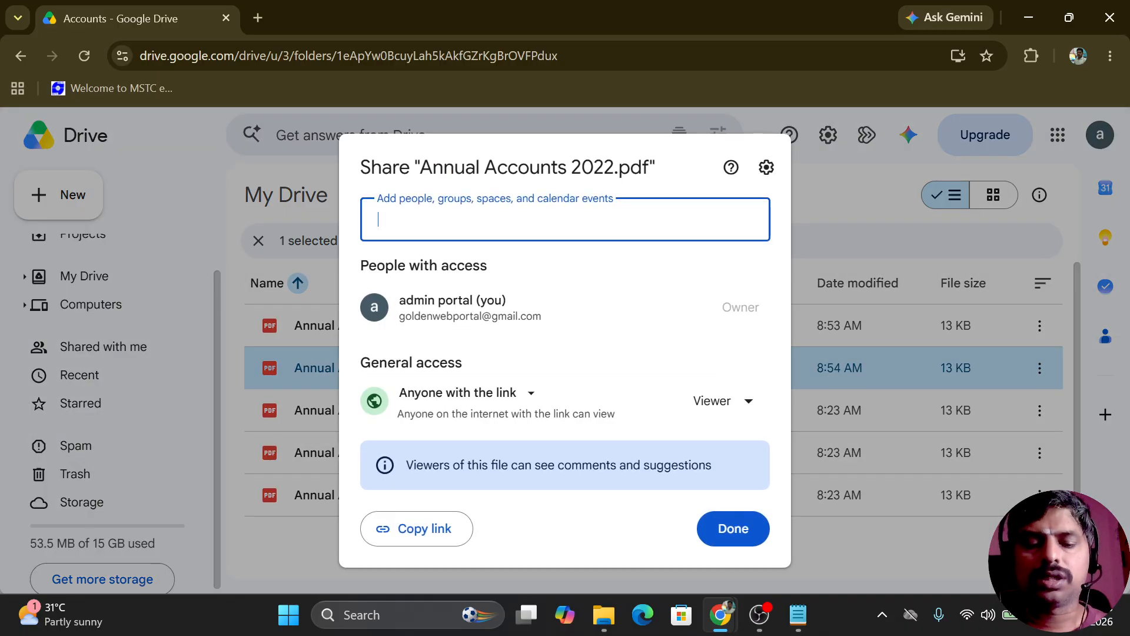
{"action": "left_click", "coordinate": [724, 412]}
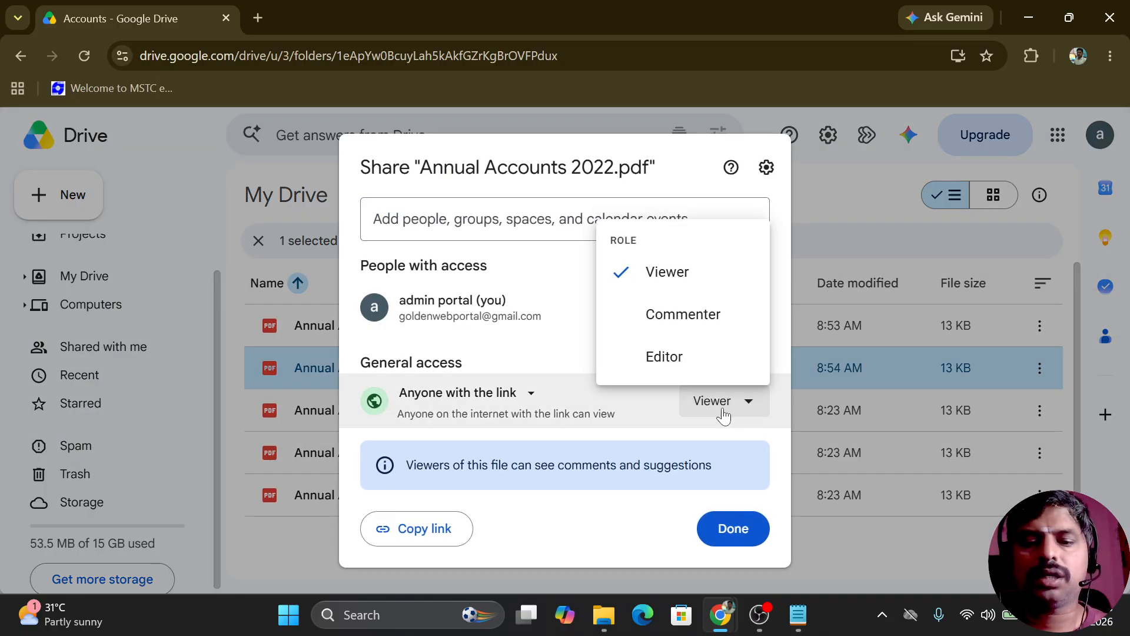
{"action": "left_click", "coordinate": [724, 415]}
{"action": "left_click", "coordinate": [507, 407]}
{"action": "left_click", "coordinate": [495, 432]}
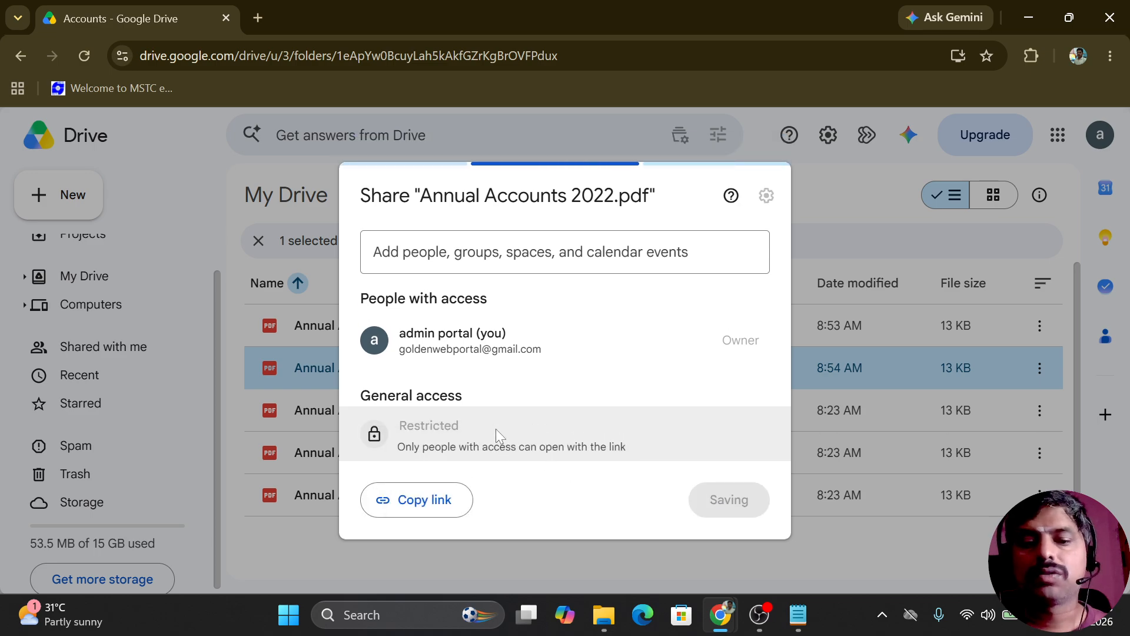
{"action": "left_click", "coordinate": [733, 499]}
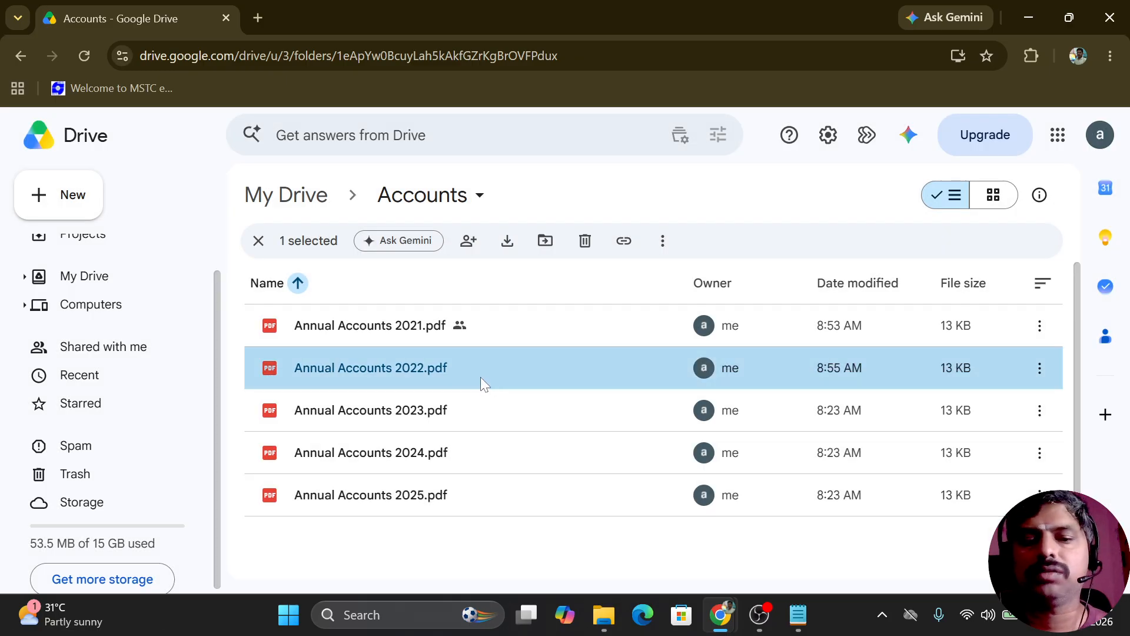
- Set the general access of Annual Accounts 2022.pdf to Anyone with the link and close the sharing settings
{"action": "left_click", "coordinate": [1038, 369]}
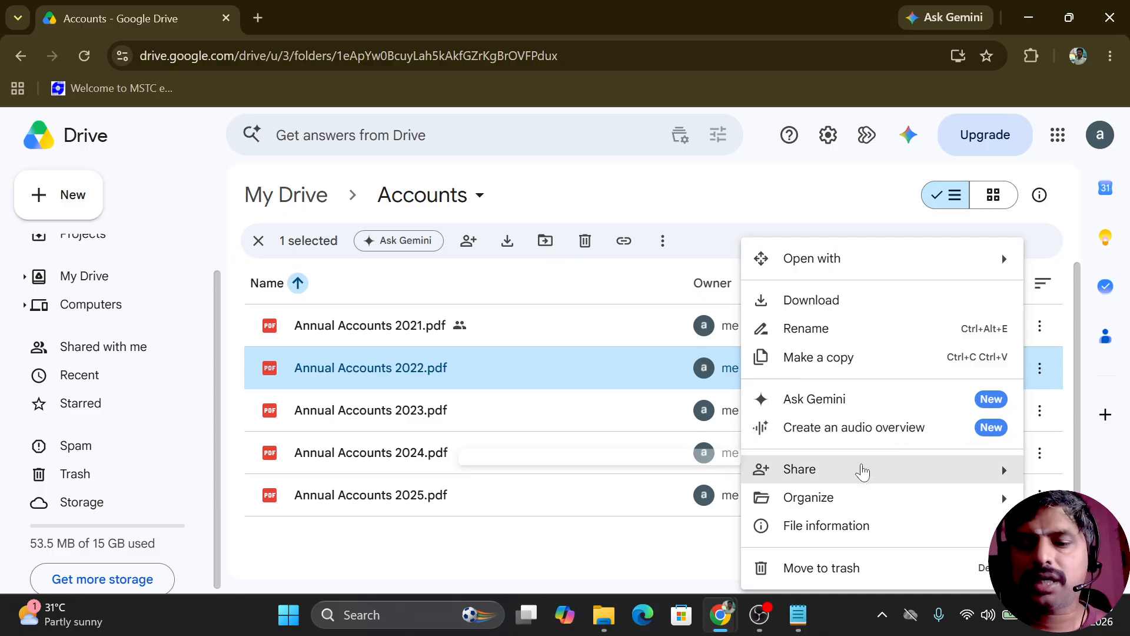
{"action": "mouse_move", "coordinate": [862, 470]}
{"action": "left_click", "coordinate": [647, 474]}
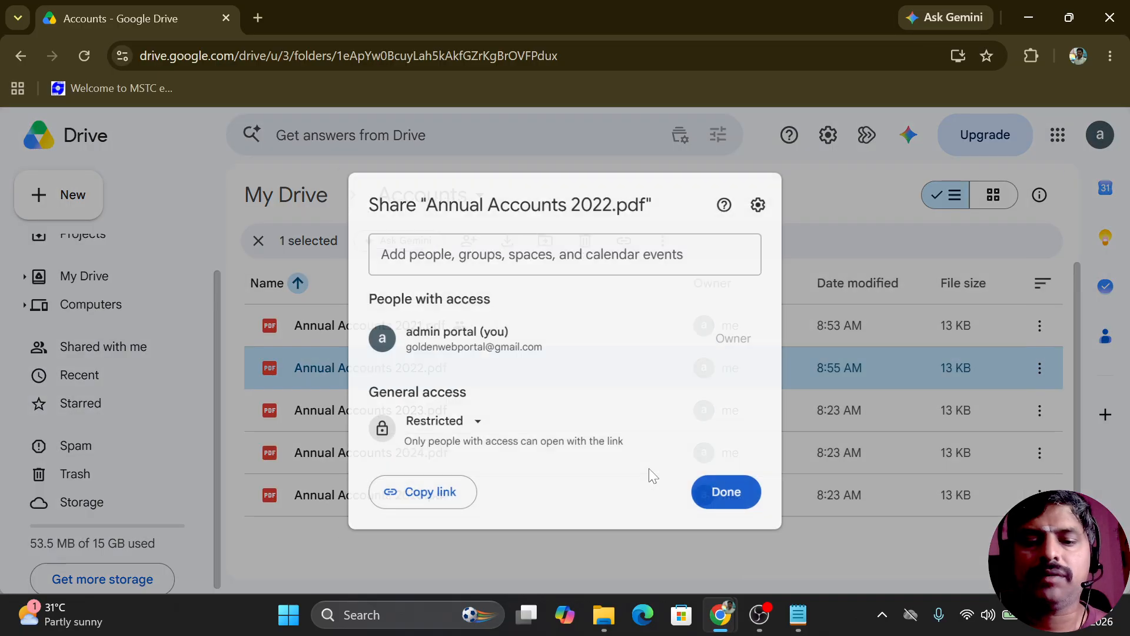
{"action": "left_click", "coordinate": [438, 422]}
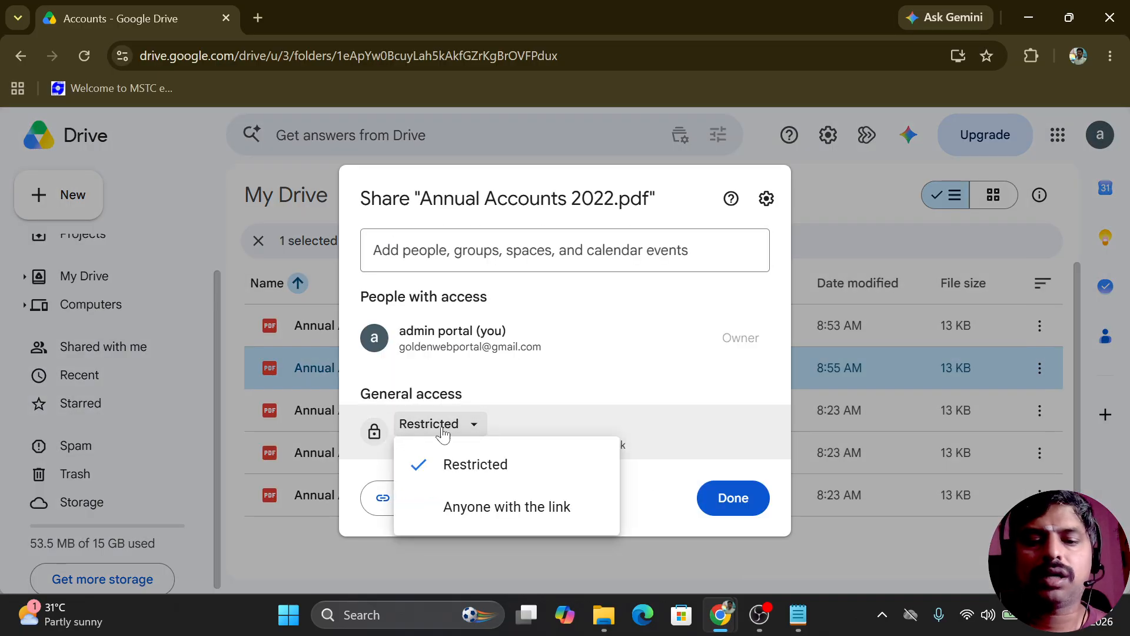
{"action": "left_click", "coordinate": [481, 505]}
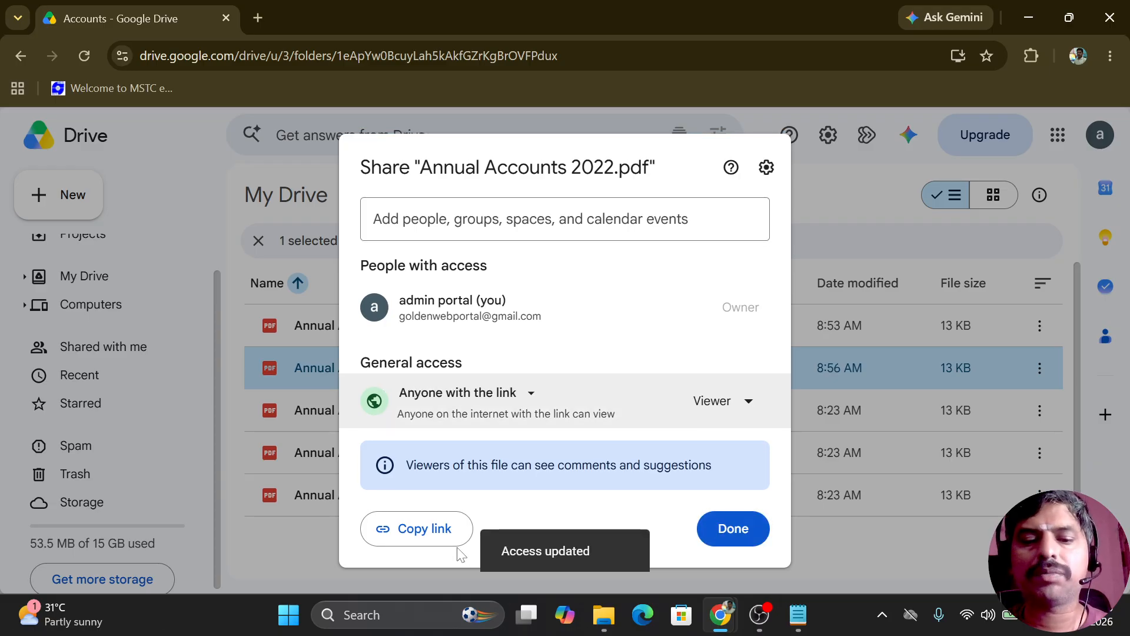
{"action": "left_click", "coordinate": [733, 529]}
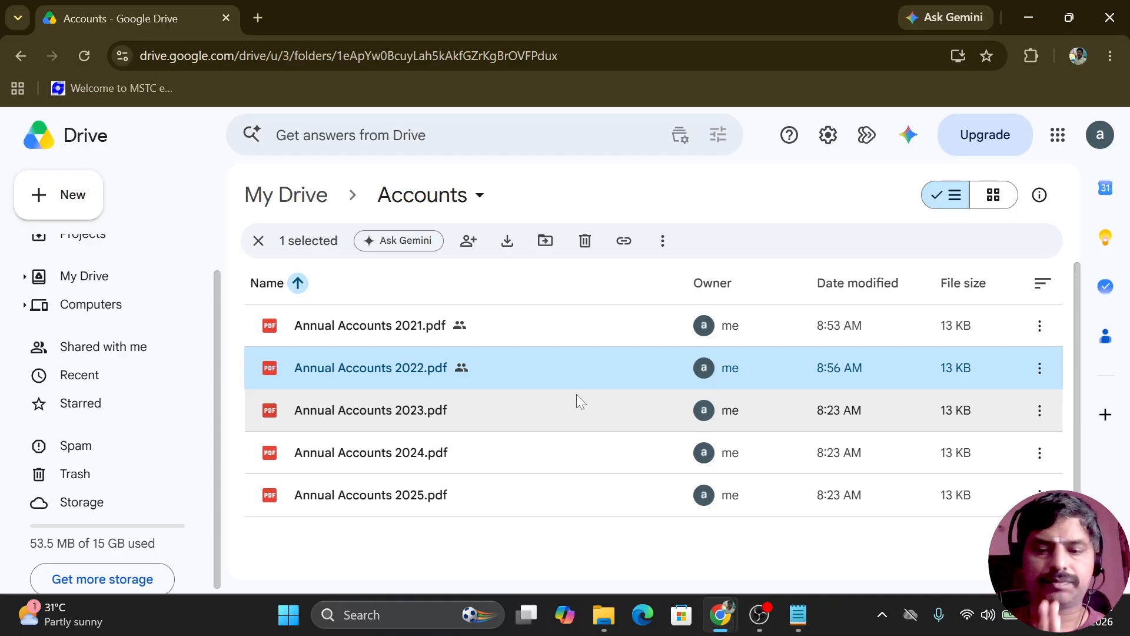
{"action": "left_click", "coordinate": [760, 618]}
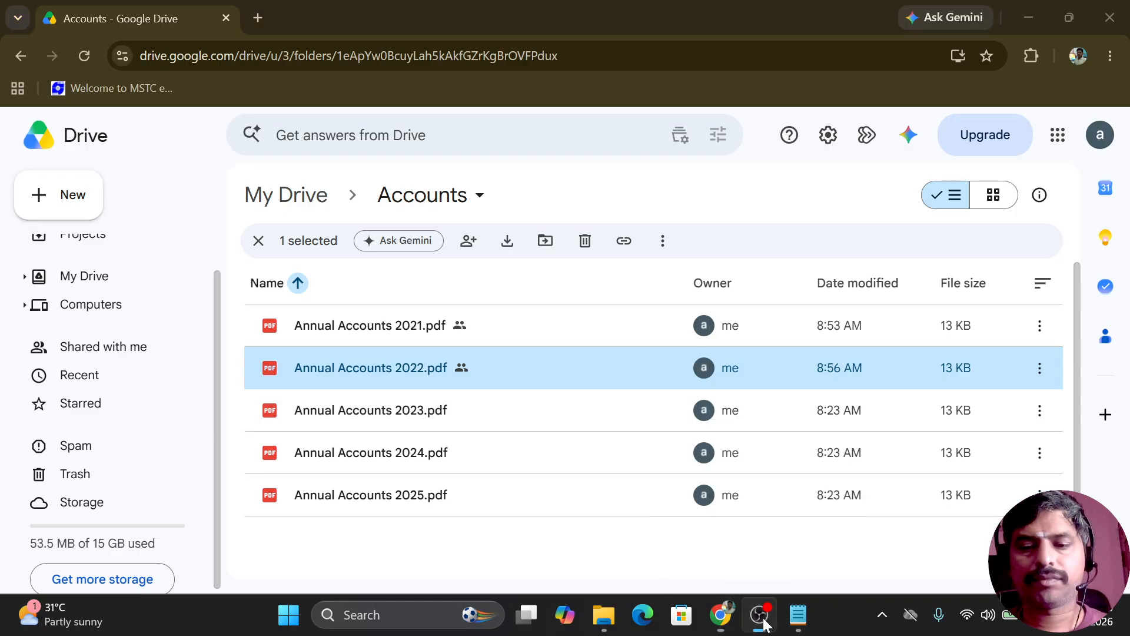